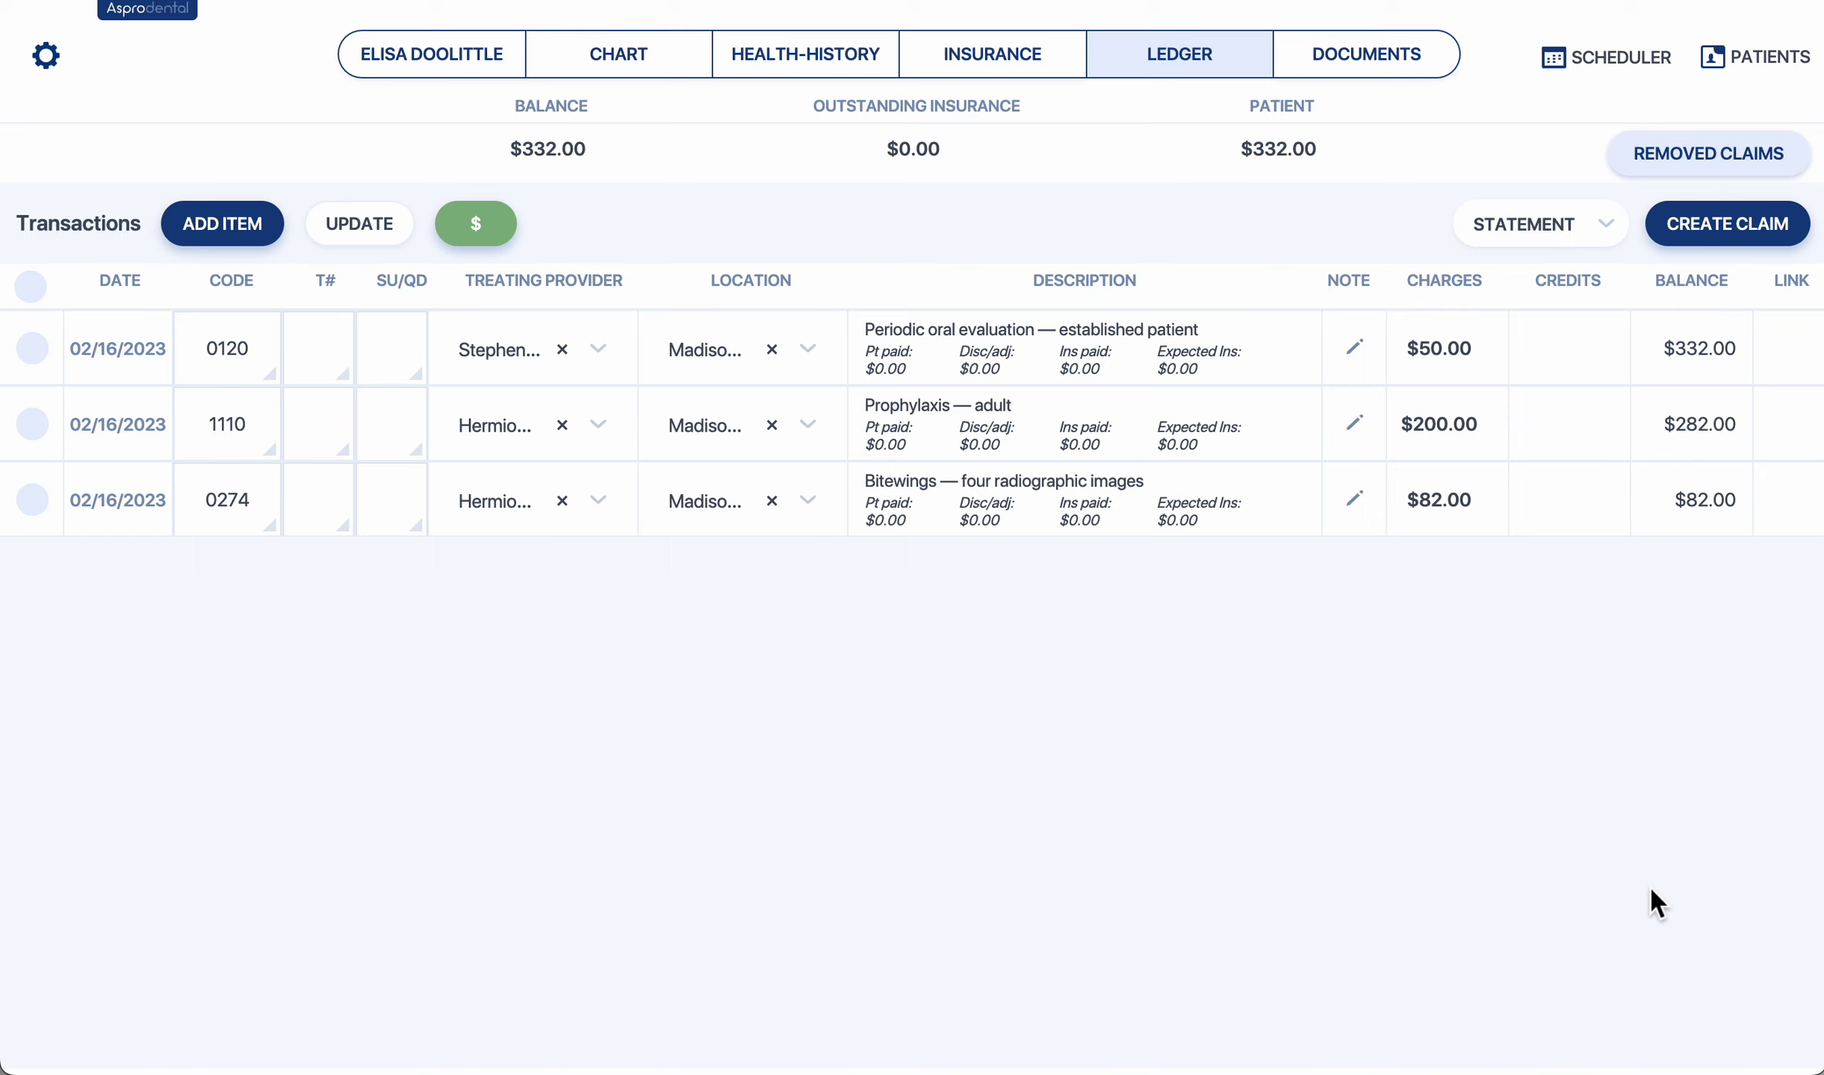
Start a $182.00 Payment transaction for the Madison Circle Dental office.
{"action": "left_click", "coordinate": [497, 238]}
{"action": "left_click", "coordinate": [731, 448]}
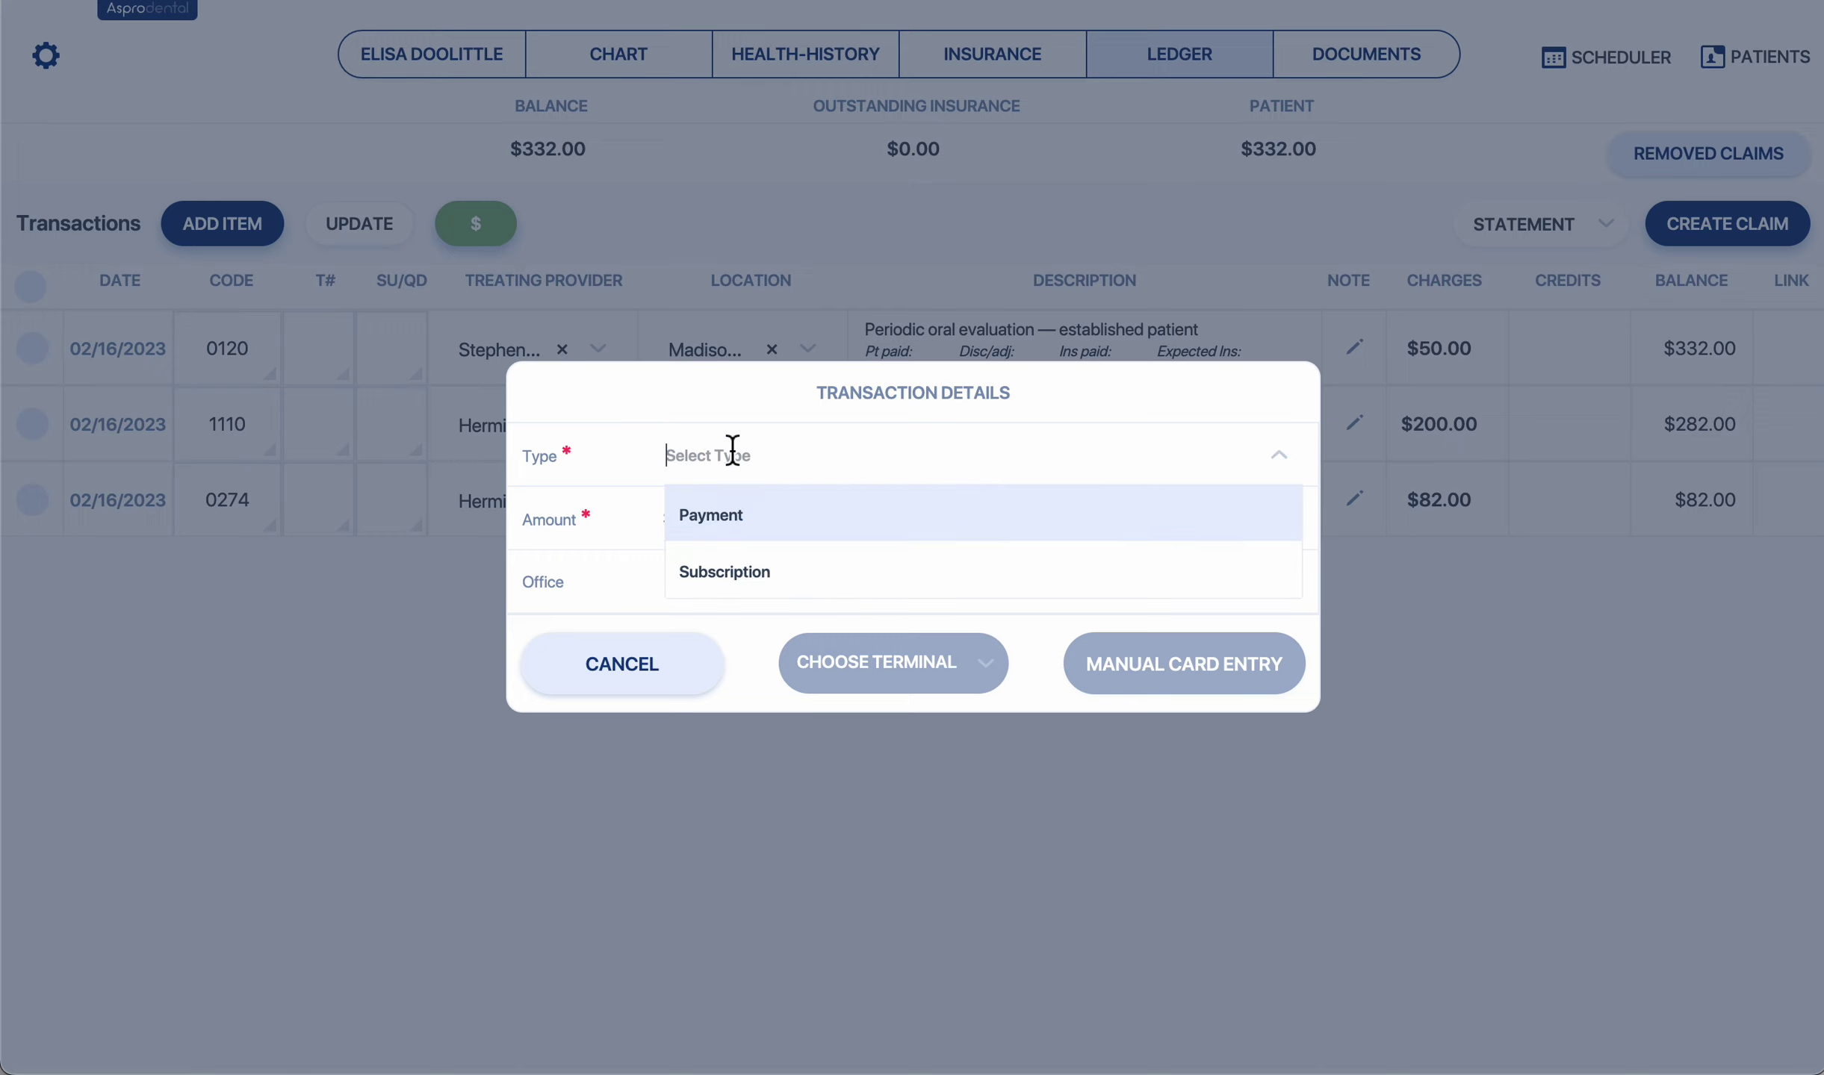
{"action": "left_click", "coordinate": [766, 517]}
{"action": "left_click", "coordinate": [773, 513]}
{"action": "type", "text": "182000"}
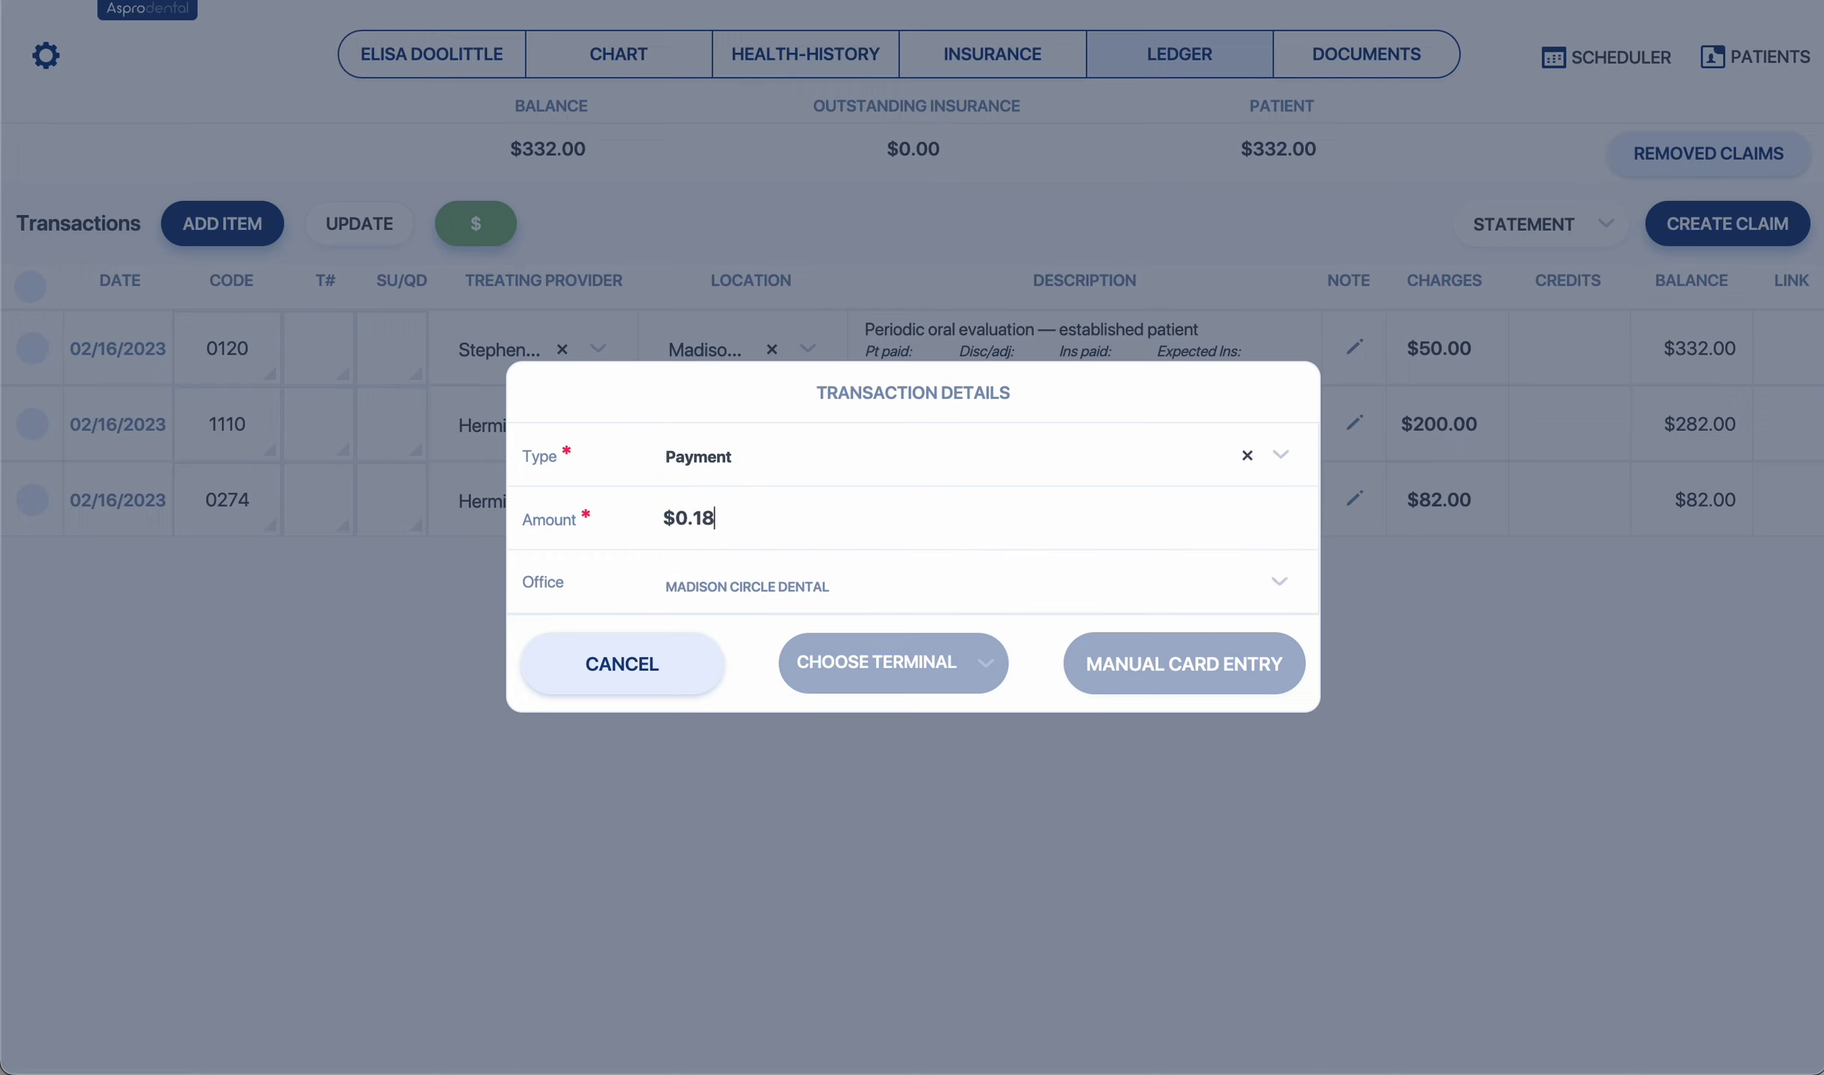
{"action": "key", "text": "BackSpace"}
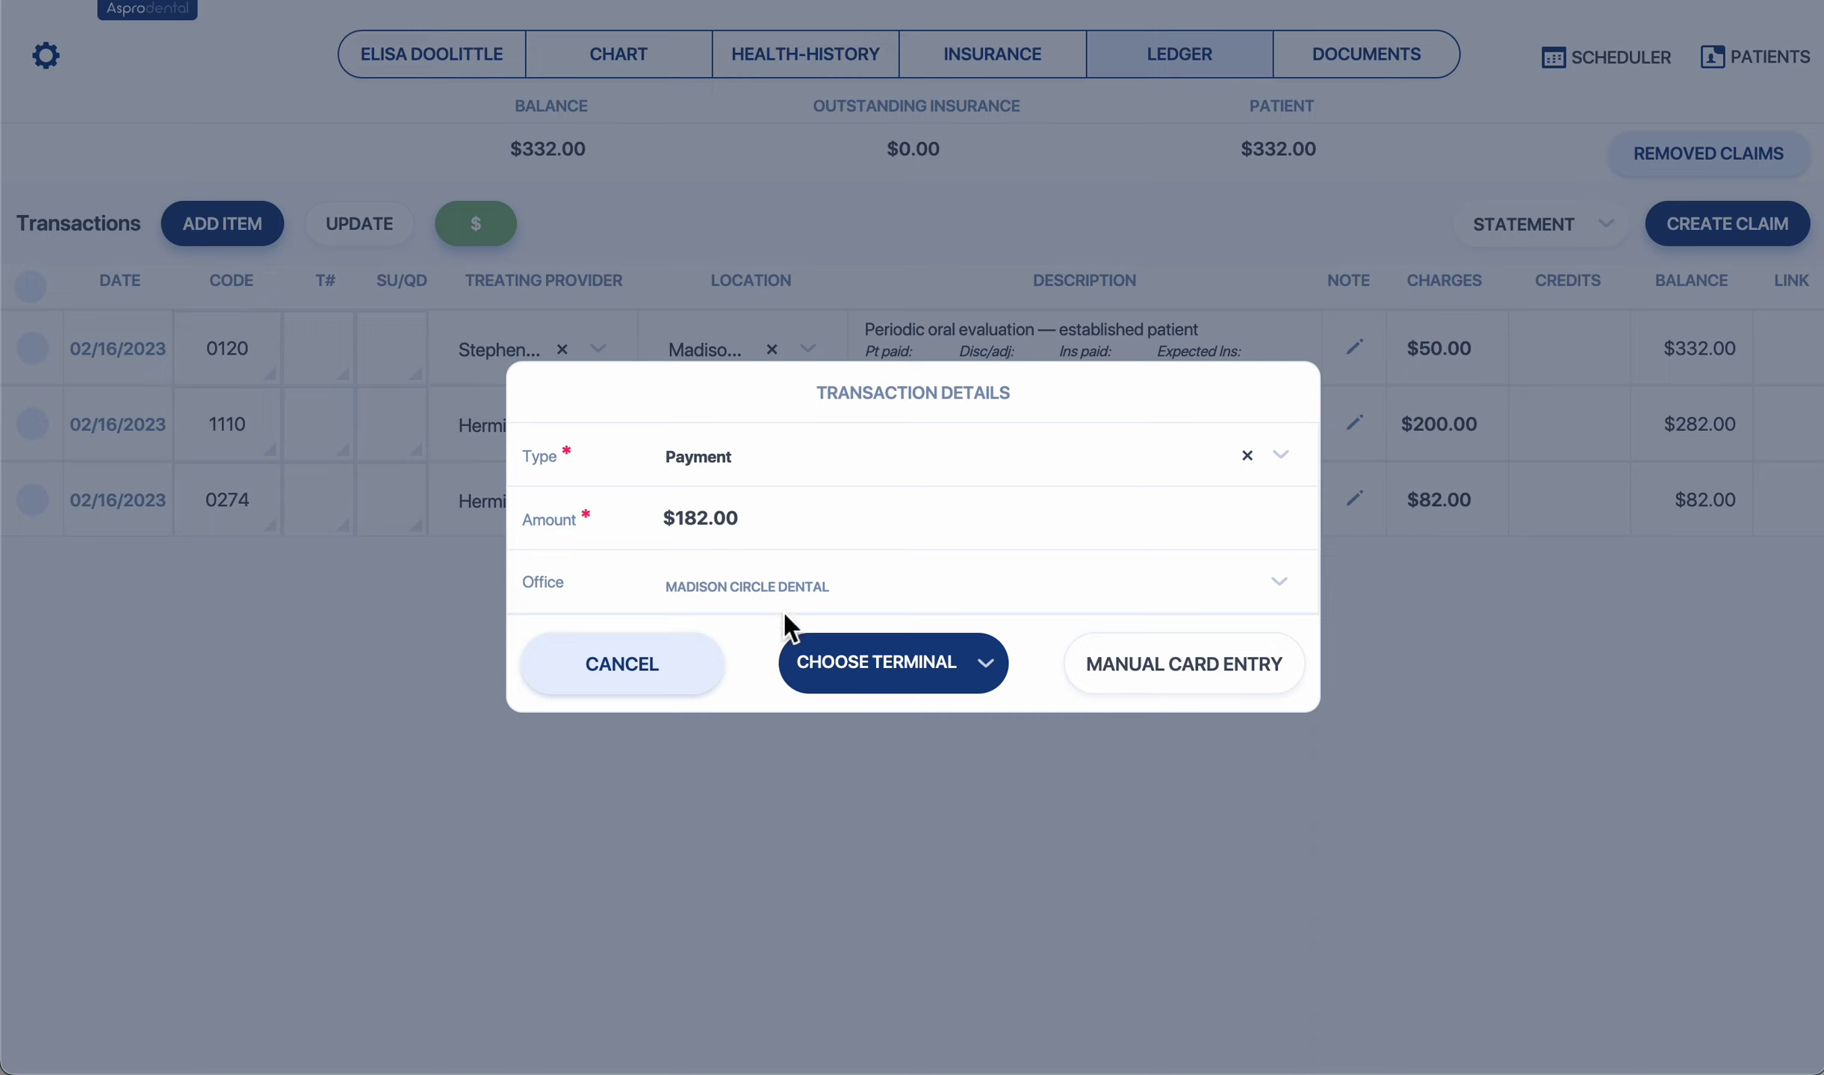
{"action": "left_click", "coordinate": [843, 582]}
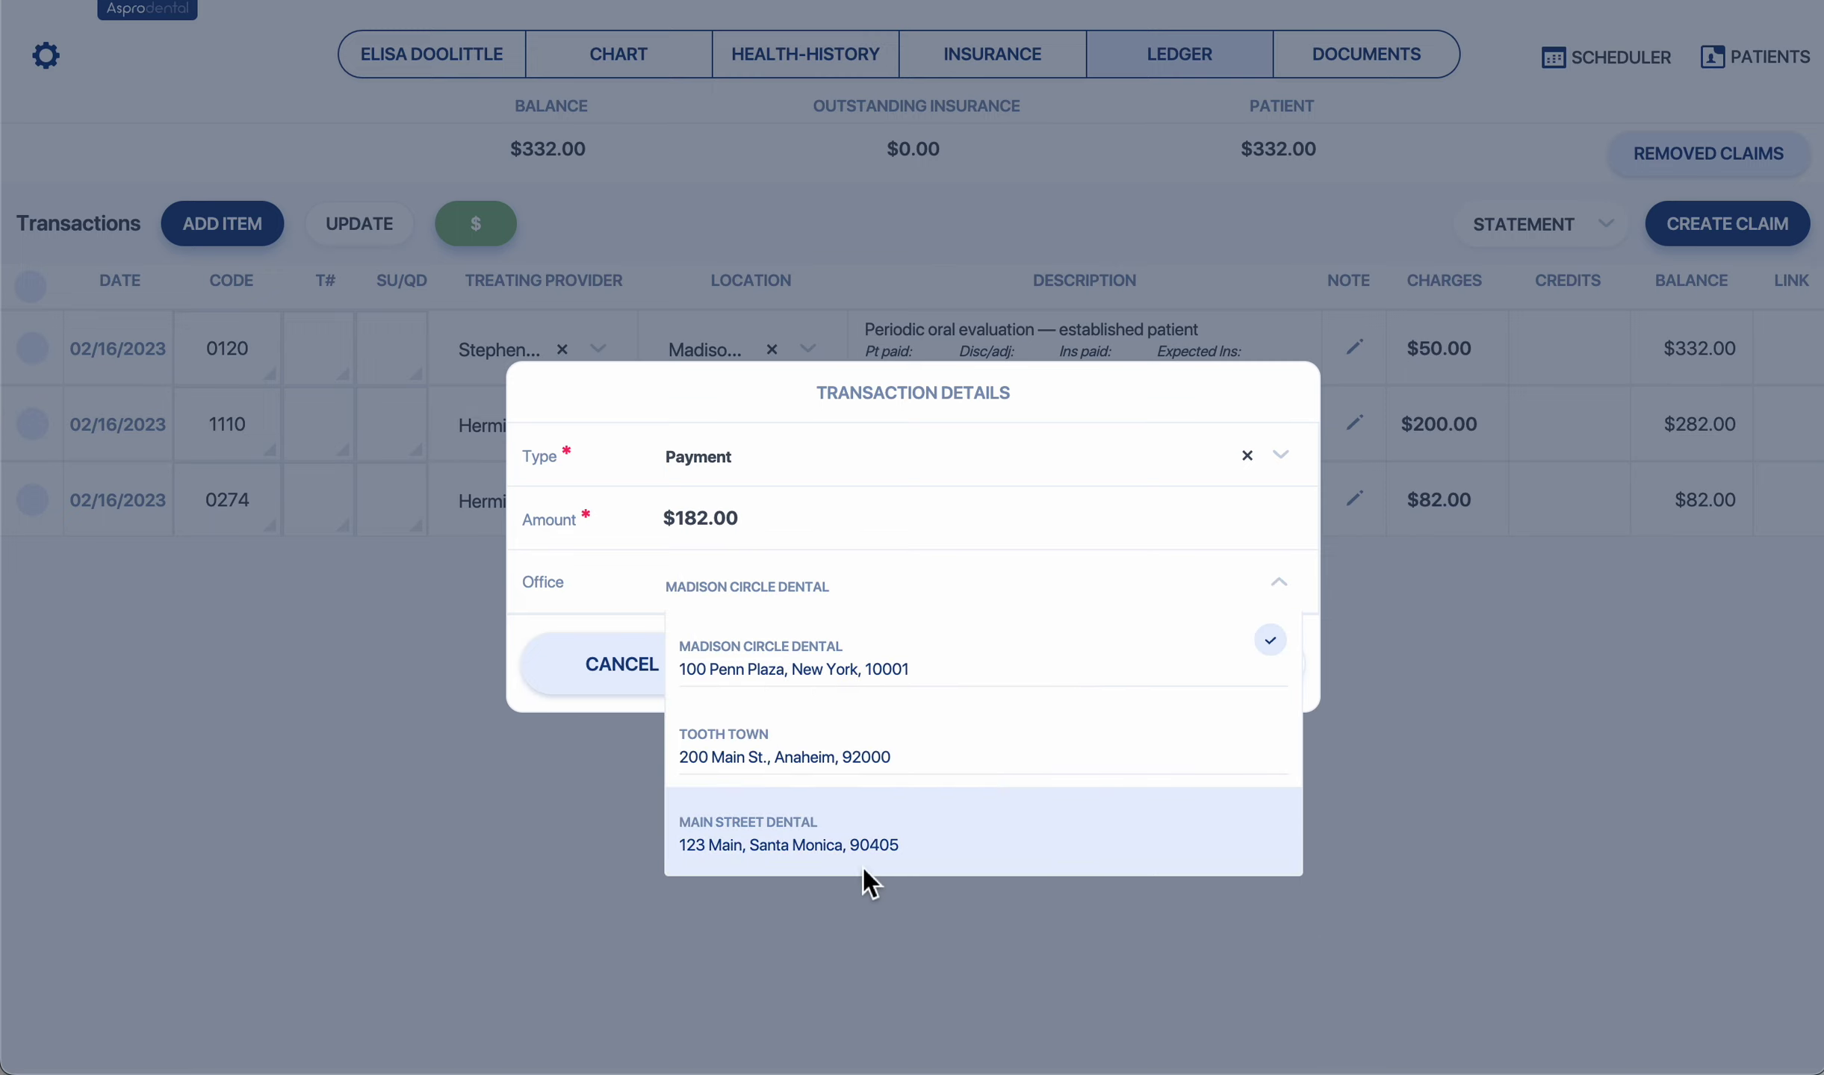
{"action": "left_click", "coordinate": [595, 604]}
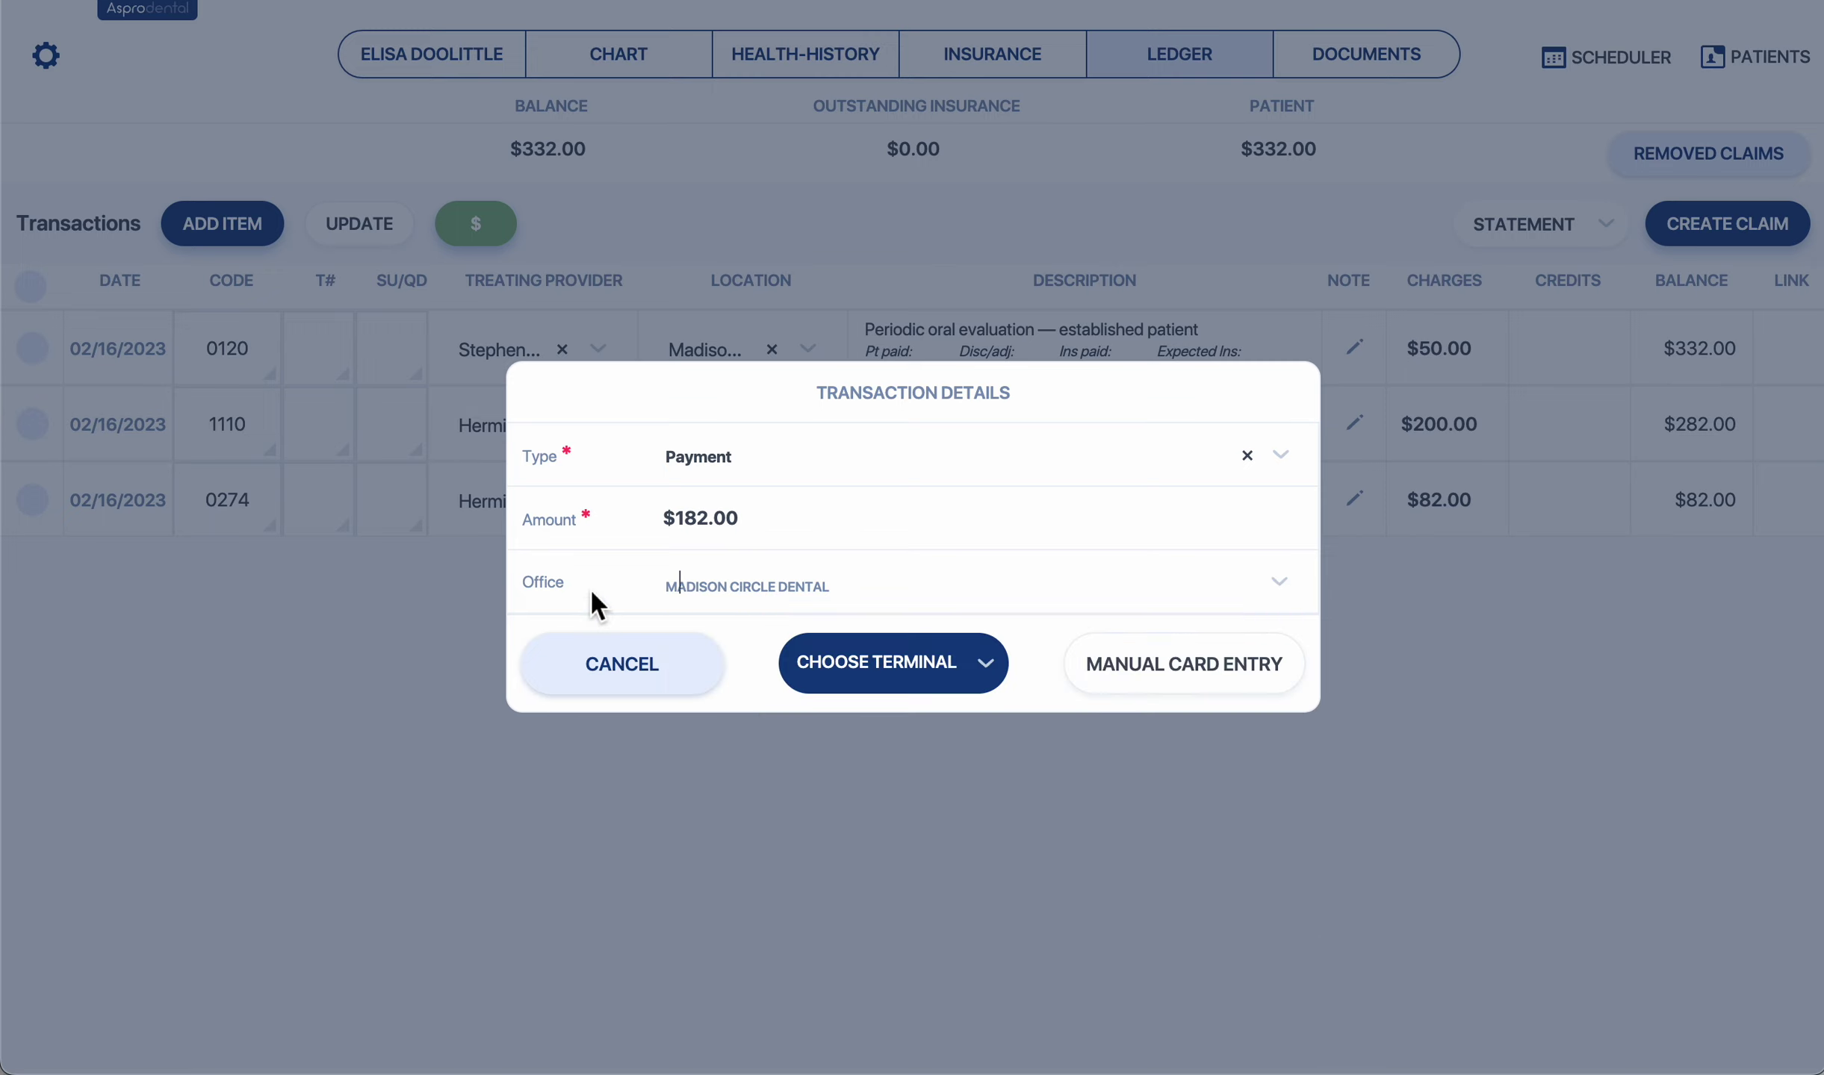
Pay the $182.00 by manually entered card details instead of a terminal.
{"action": "left_click", "coordinate": [885, 660]}
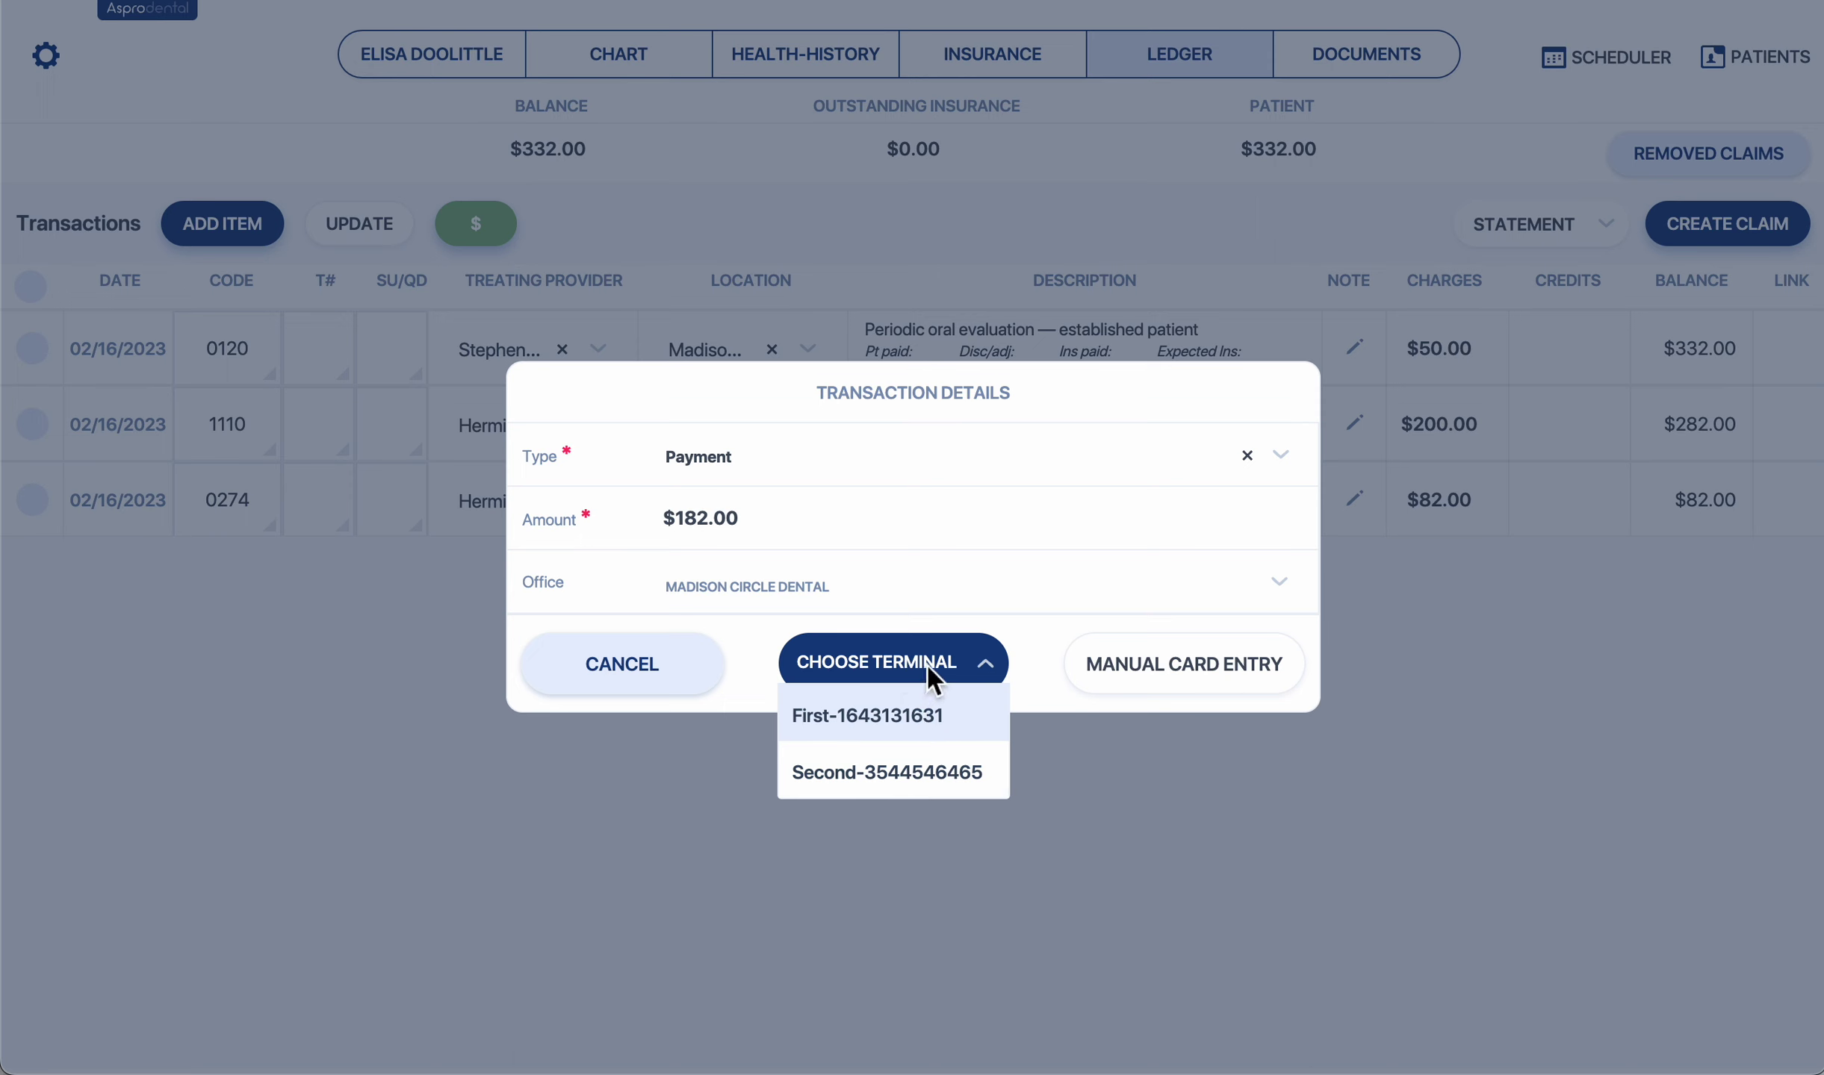
{"action": "left_click", "coordinate": [1044, 639]}
{"action": "left_click", "coordinate": [1139, 679]}
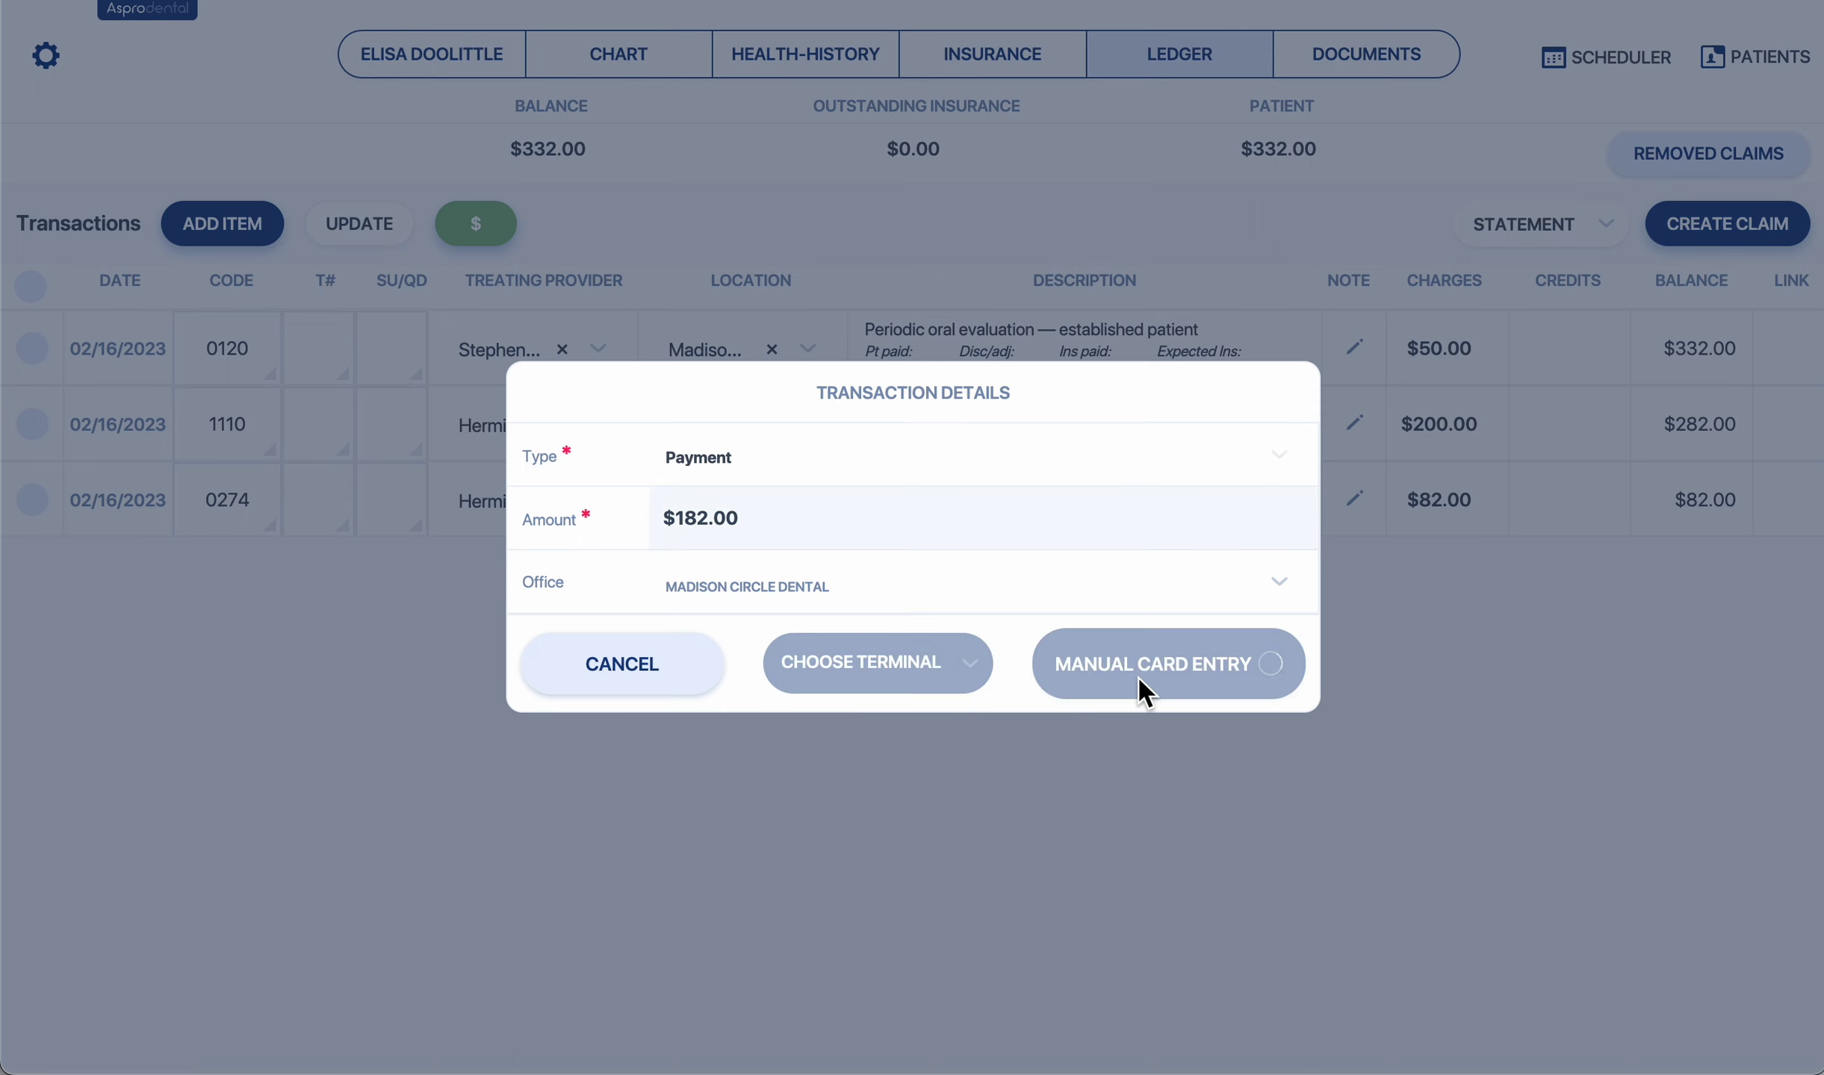
{"action": "type", "text": "4"}
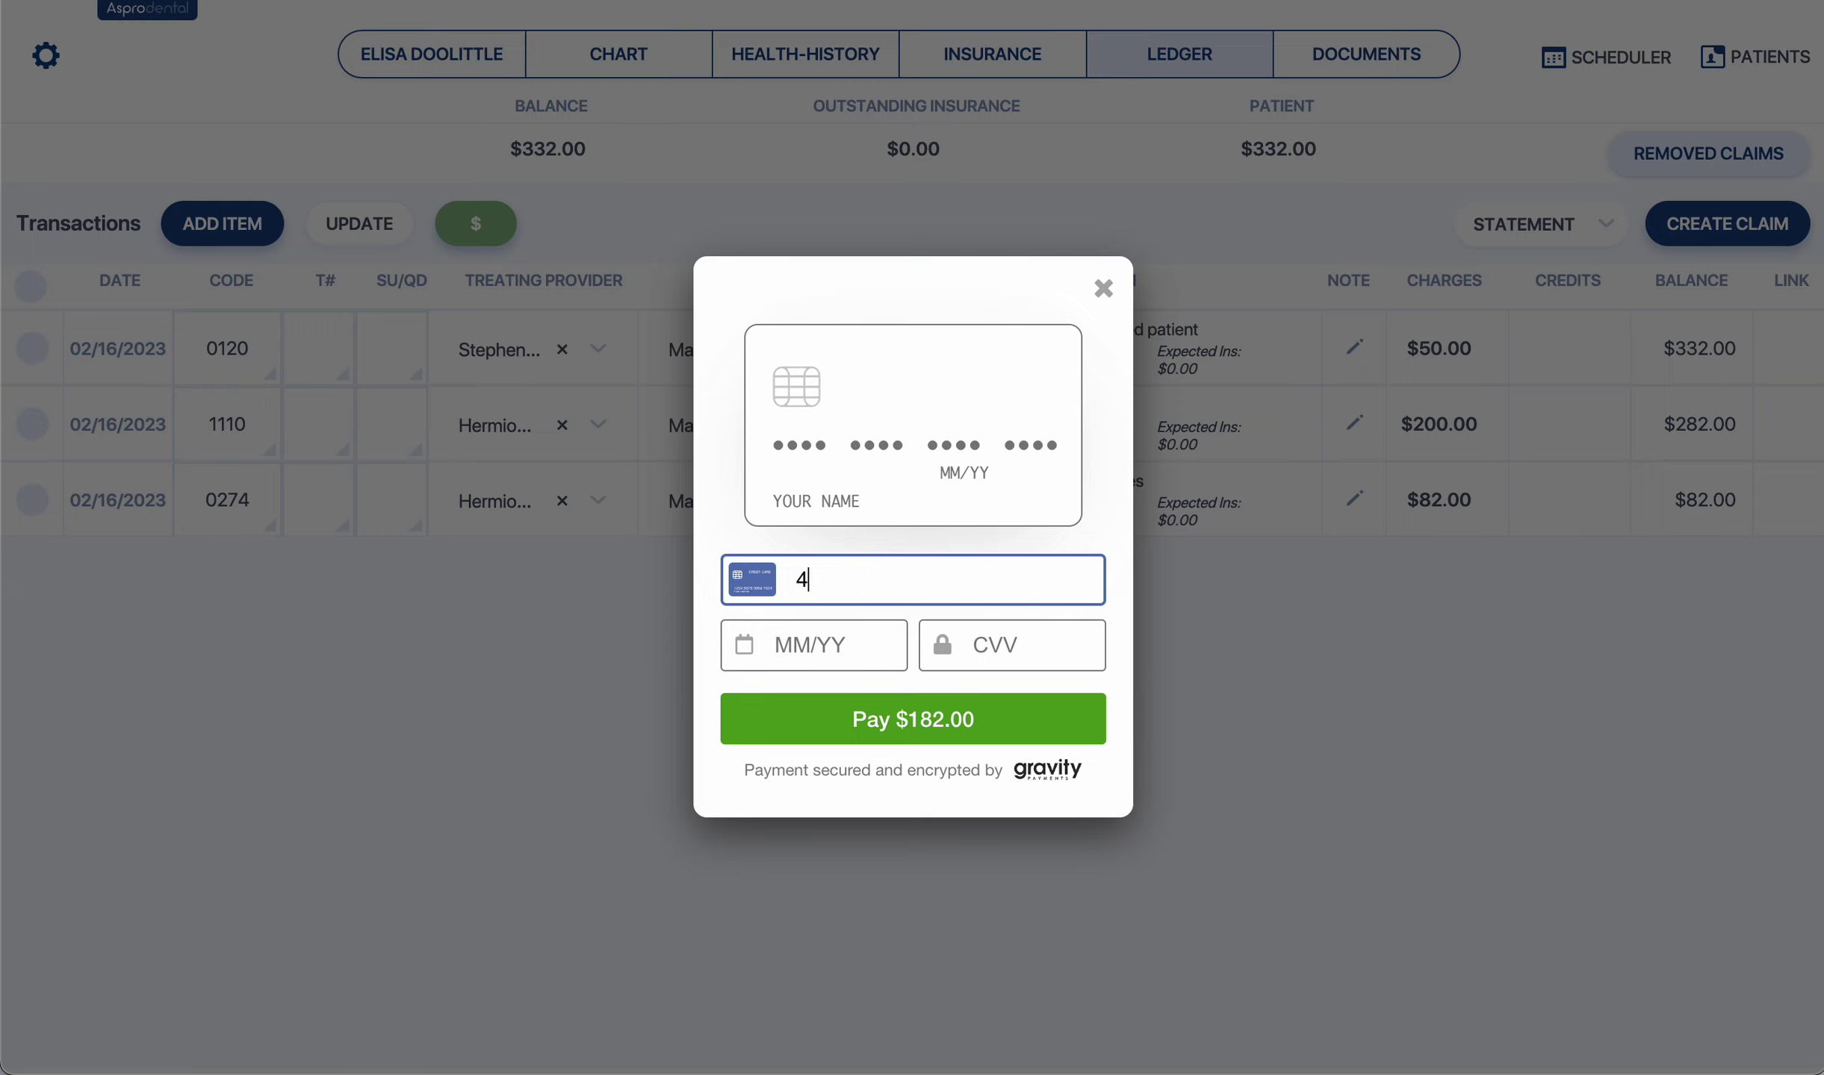
{"action": "type", "text": "242 4242 42424242 4242 42"}
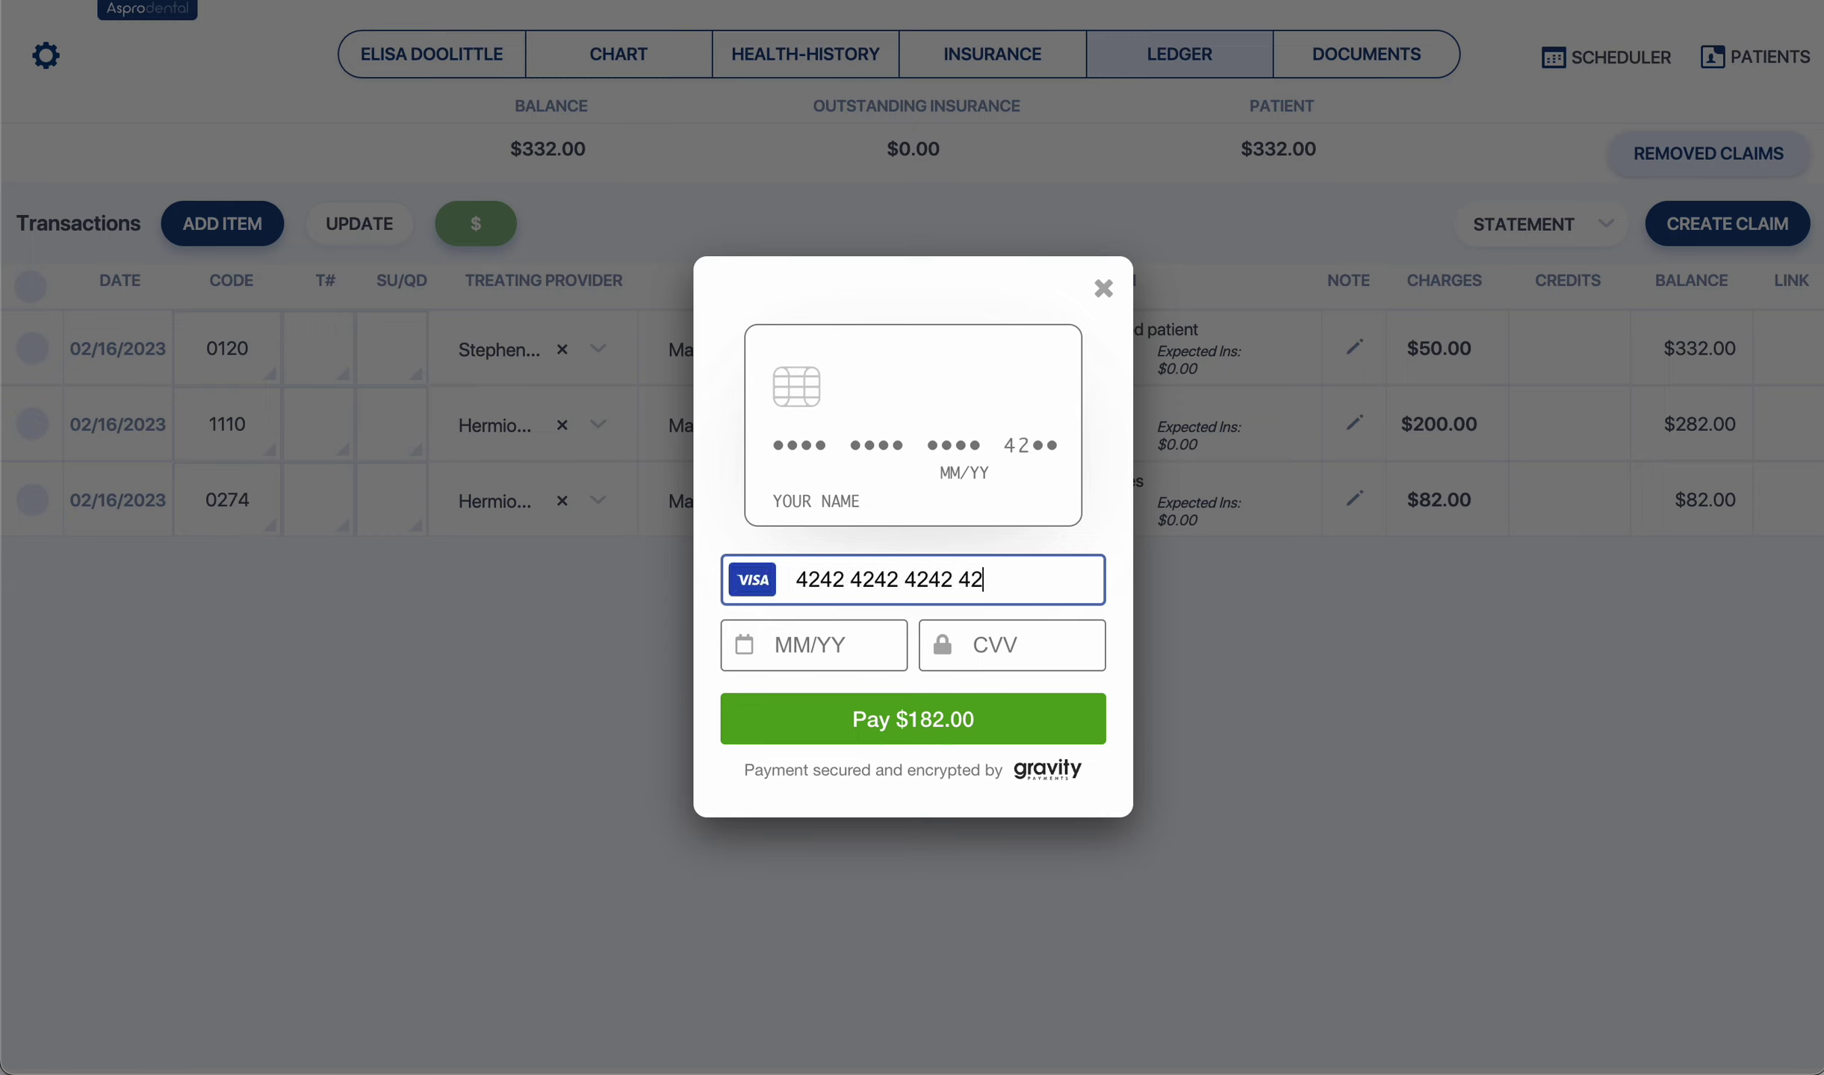
{"action": "type", "text": "0124123"}
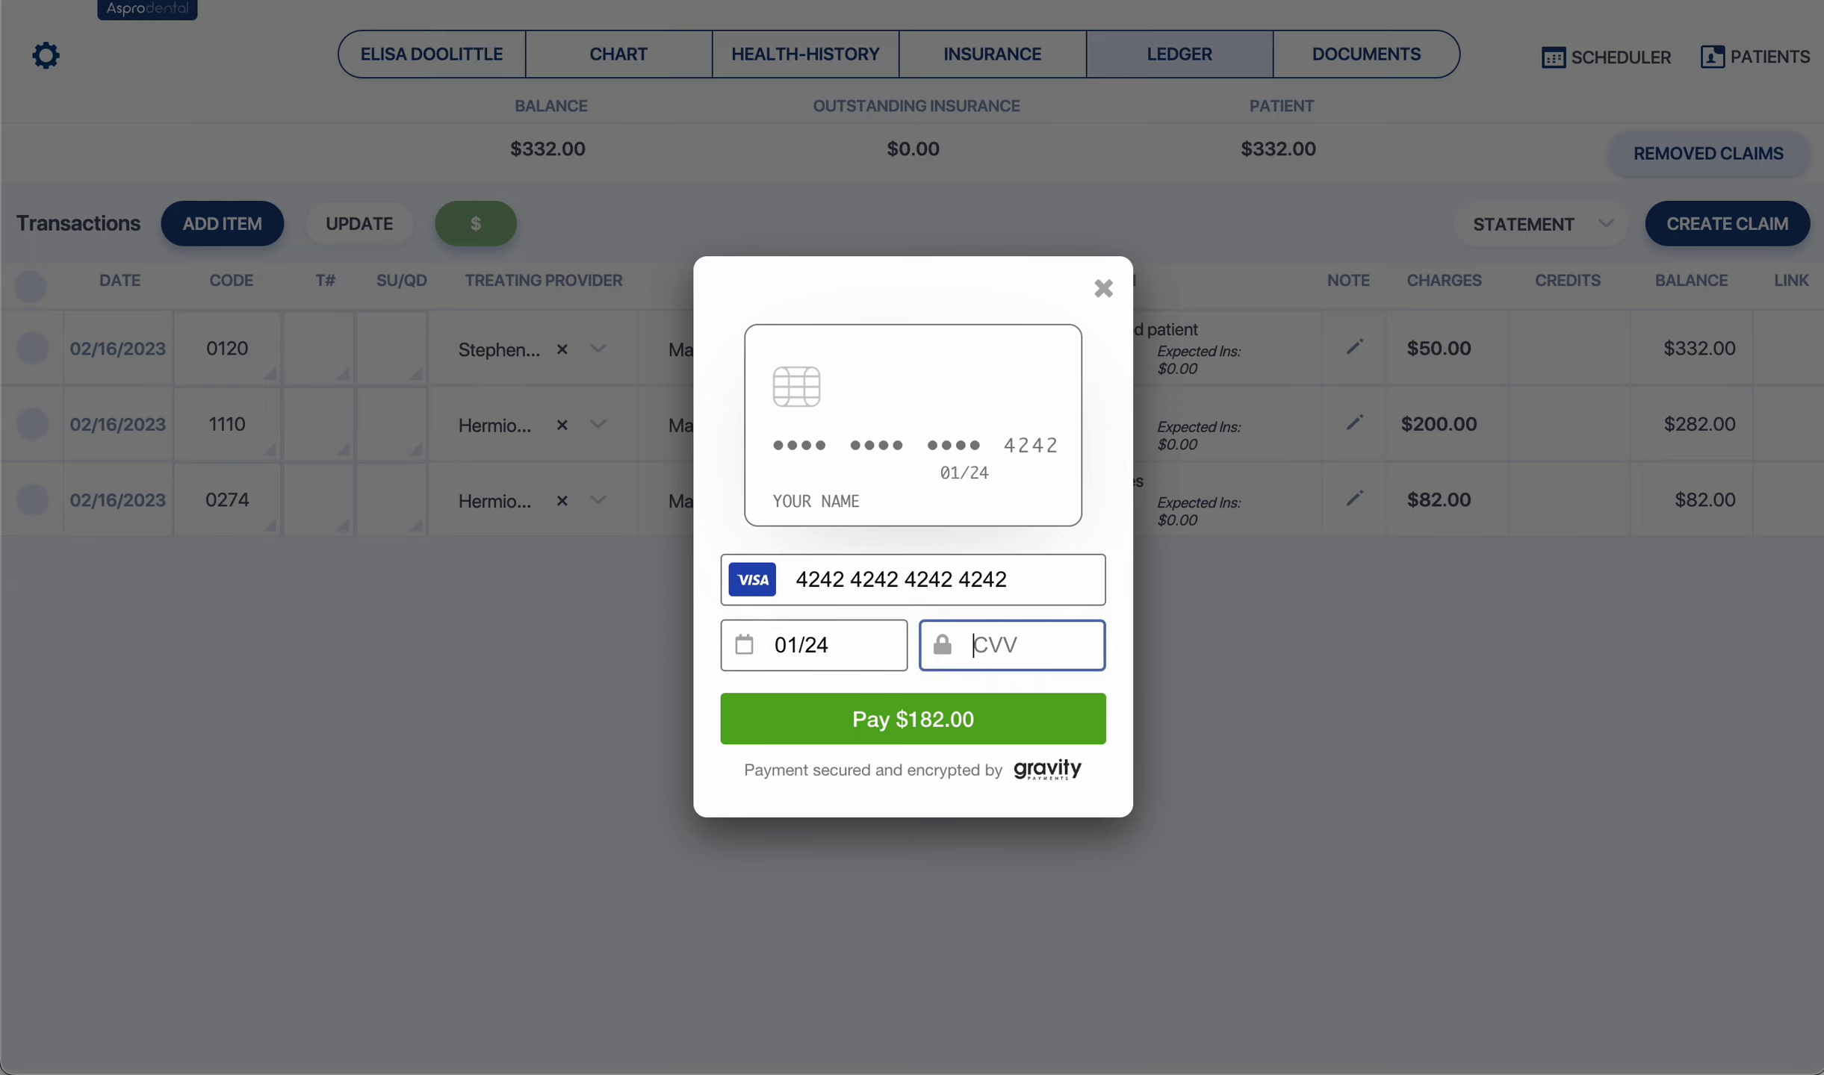
{"action": "left_click", "coordinate": [1090, 734]}
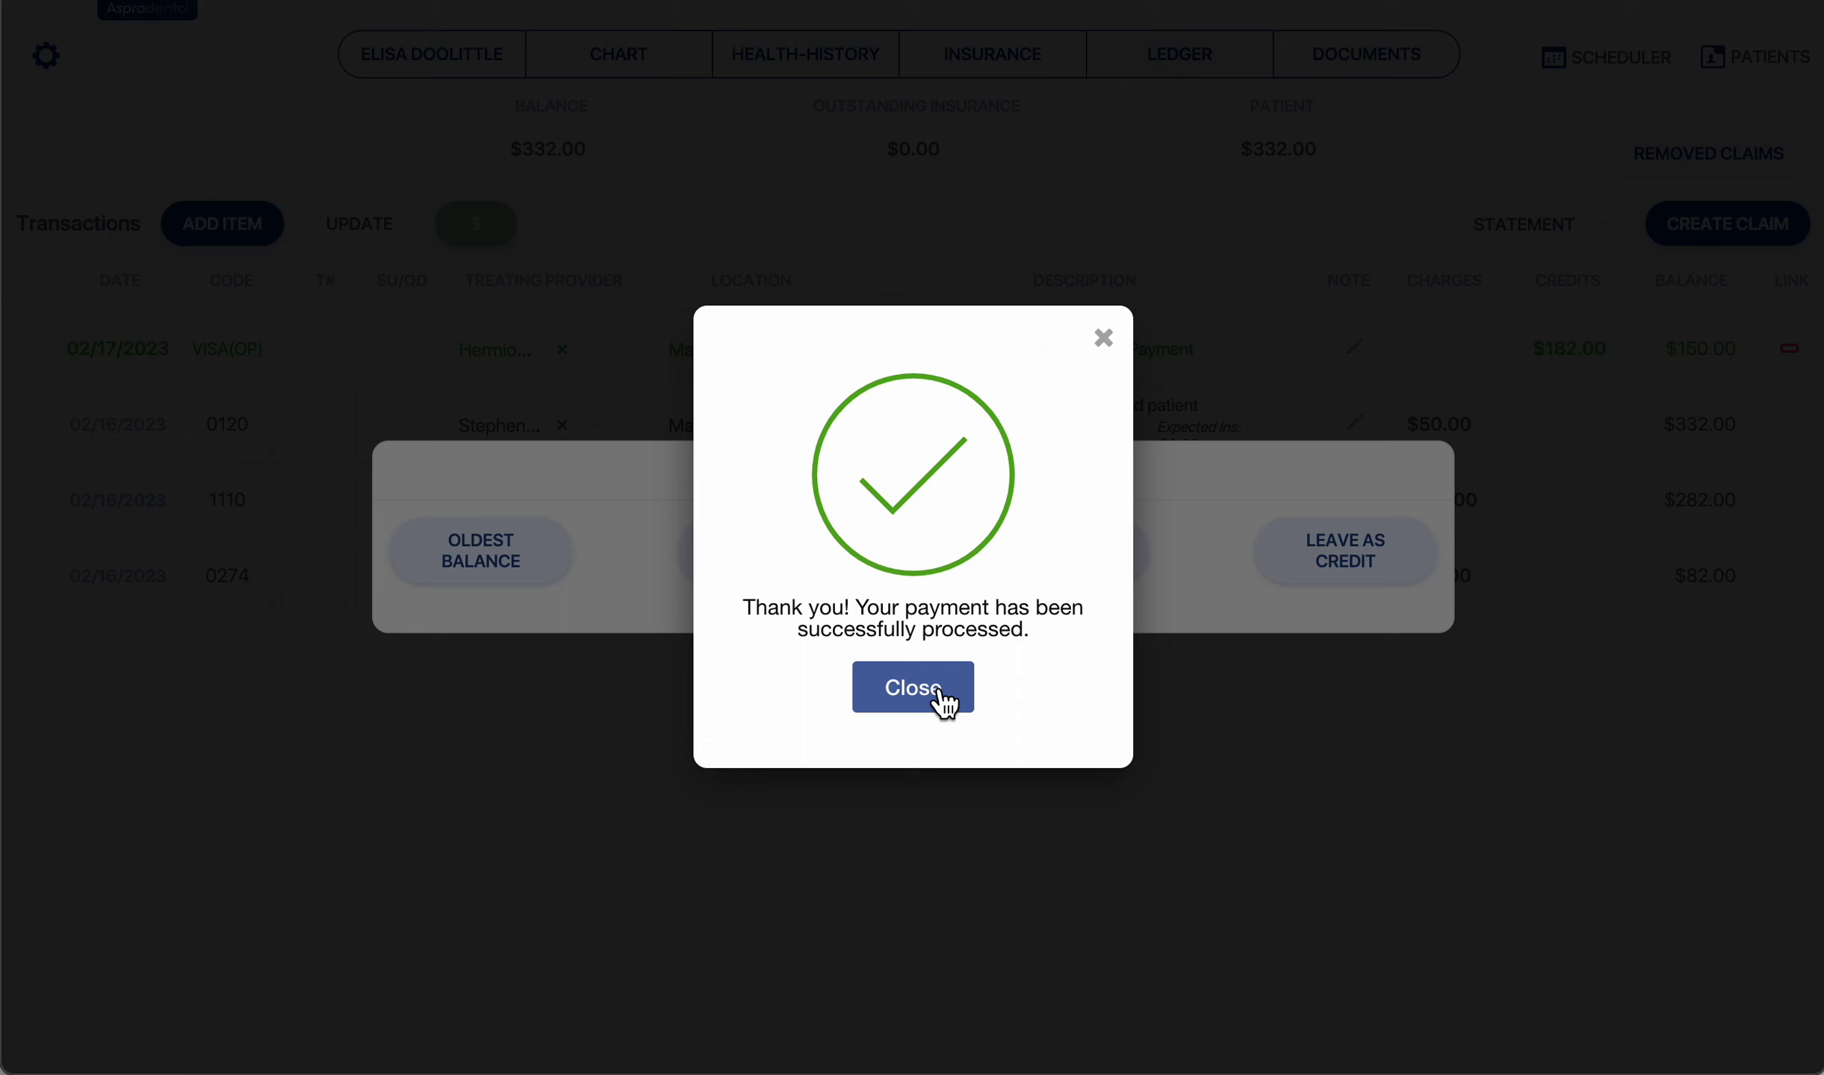
Dismiss the payment confirmation to reach the allocation prompt.
{"action": "left_click", "coordinate": [942, 702]}
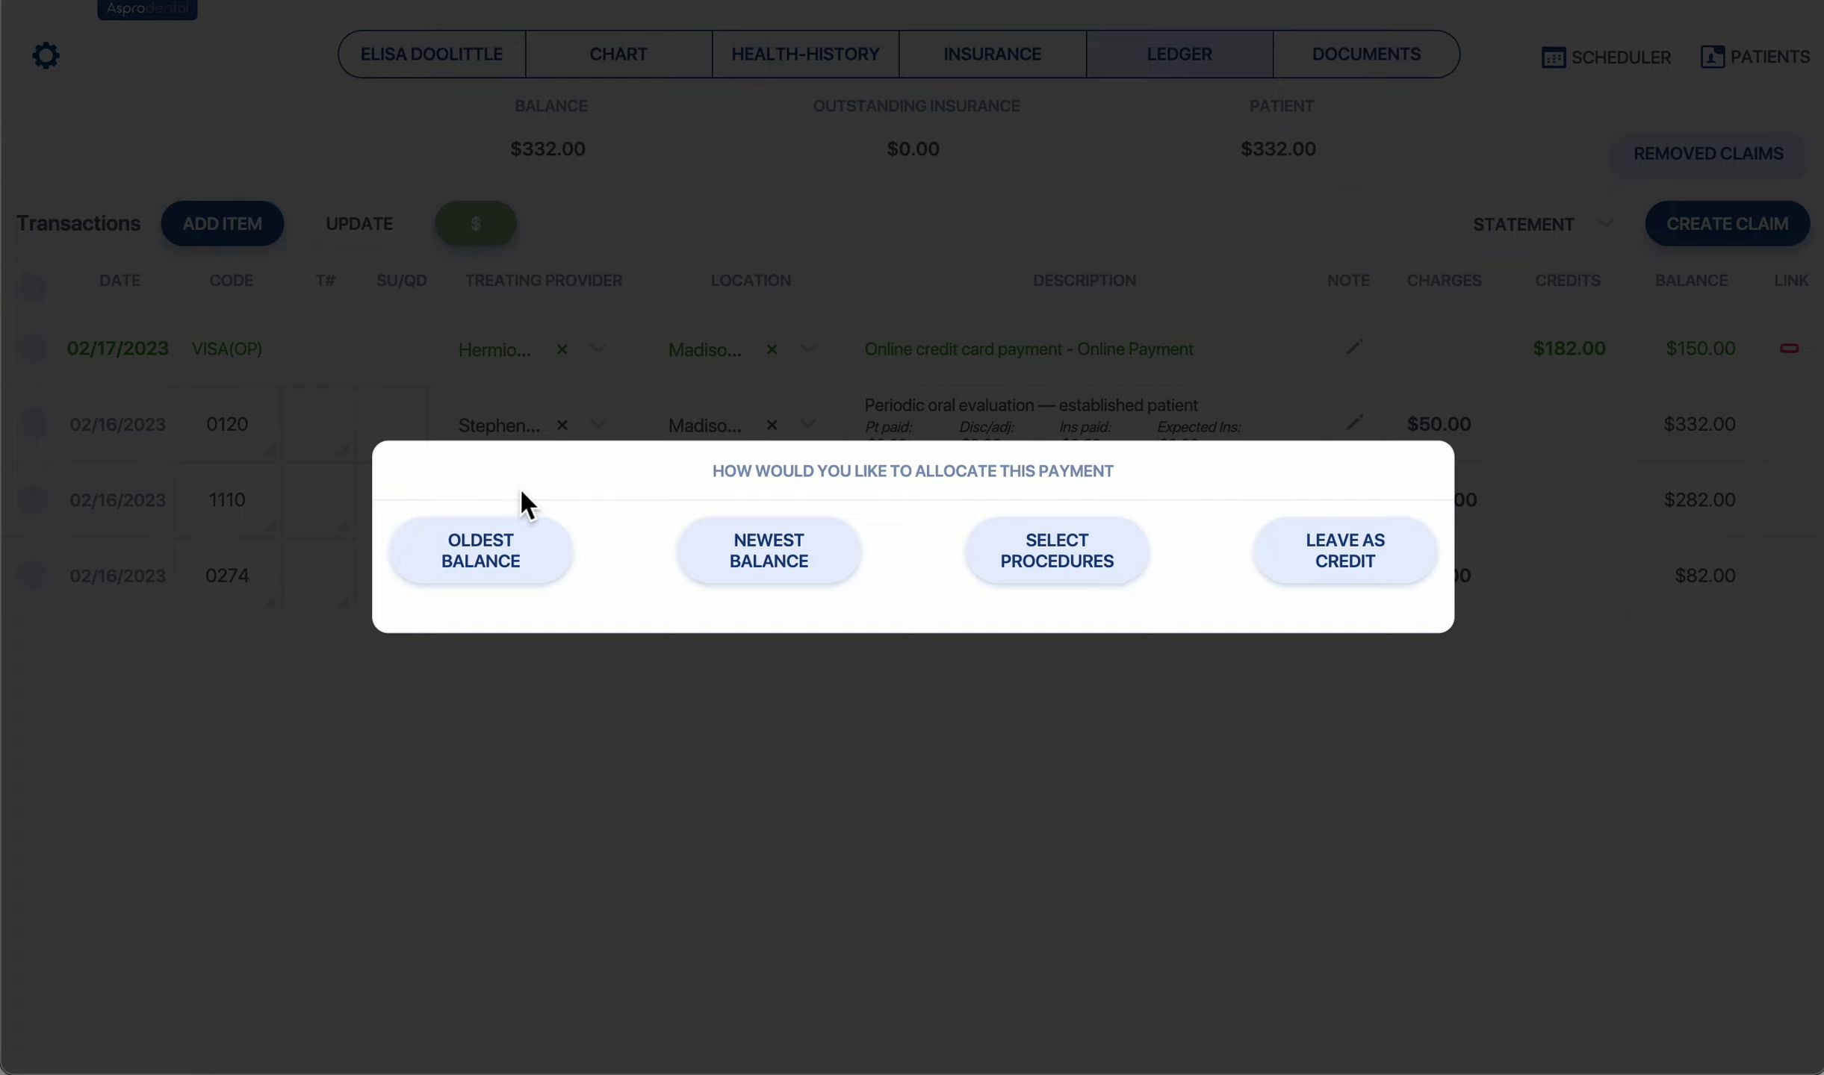
Select the 0120 evaluation, 1110 prophylaxis and 0274 bitewings procedures for linking.
{"action": "left_click", "coordinate": [1095, 540]}
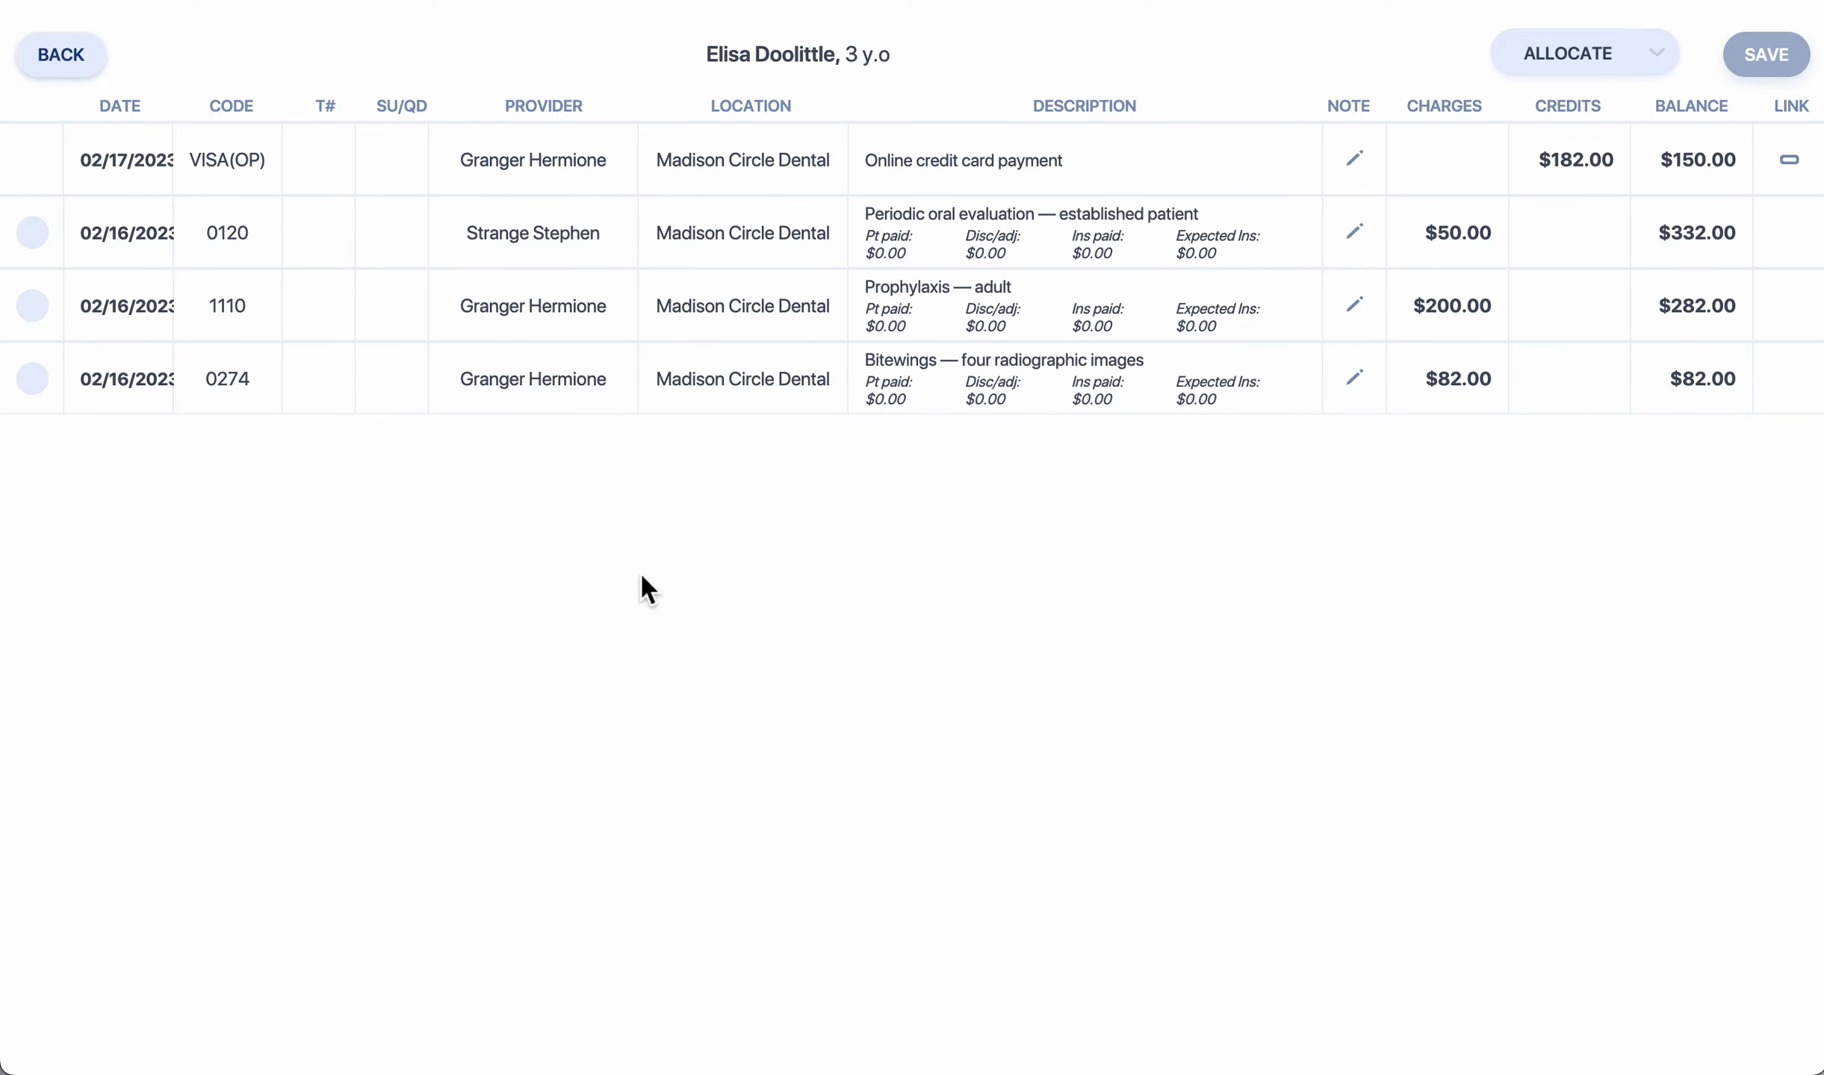
{"action": "left_click", "coordinate": [45, 233]}
{"action": "left_click", "coordinate": [38, 320]}
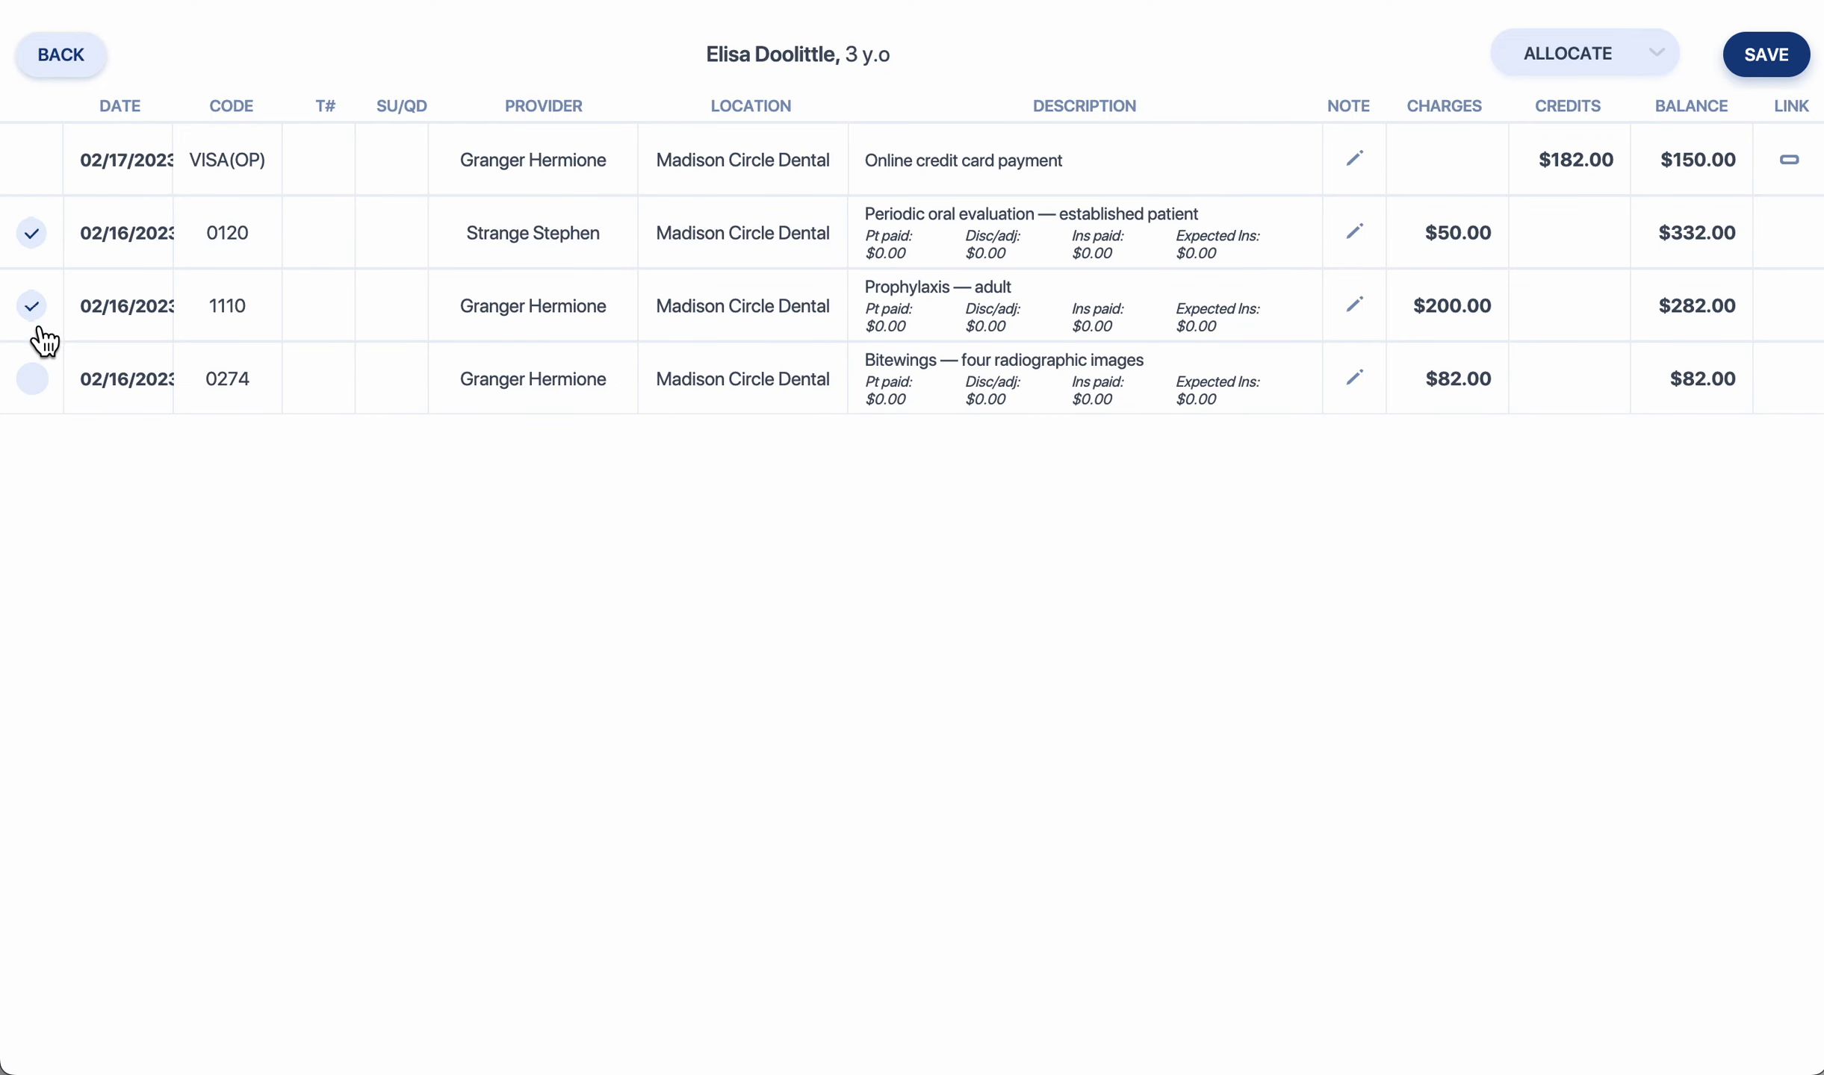
{"action": "left_click", "coordinate": [39, 382]}
{"action": "left_click", "coordinate": [1774, 68]}
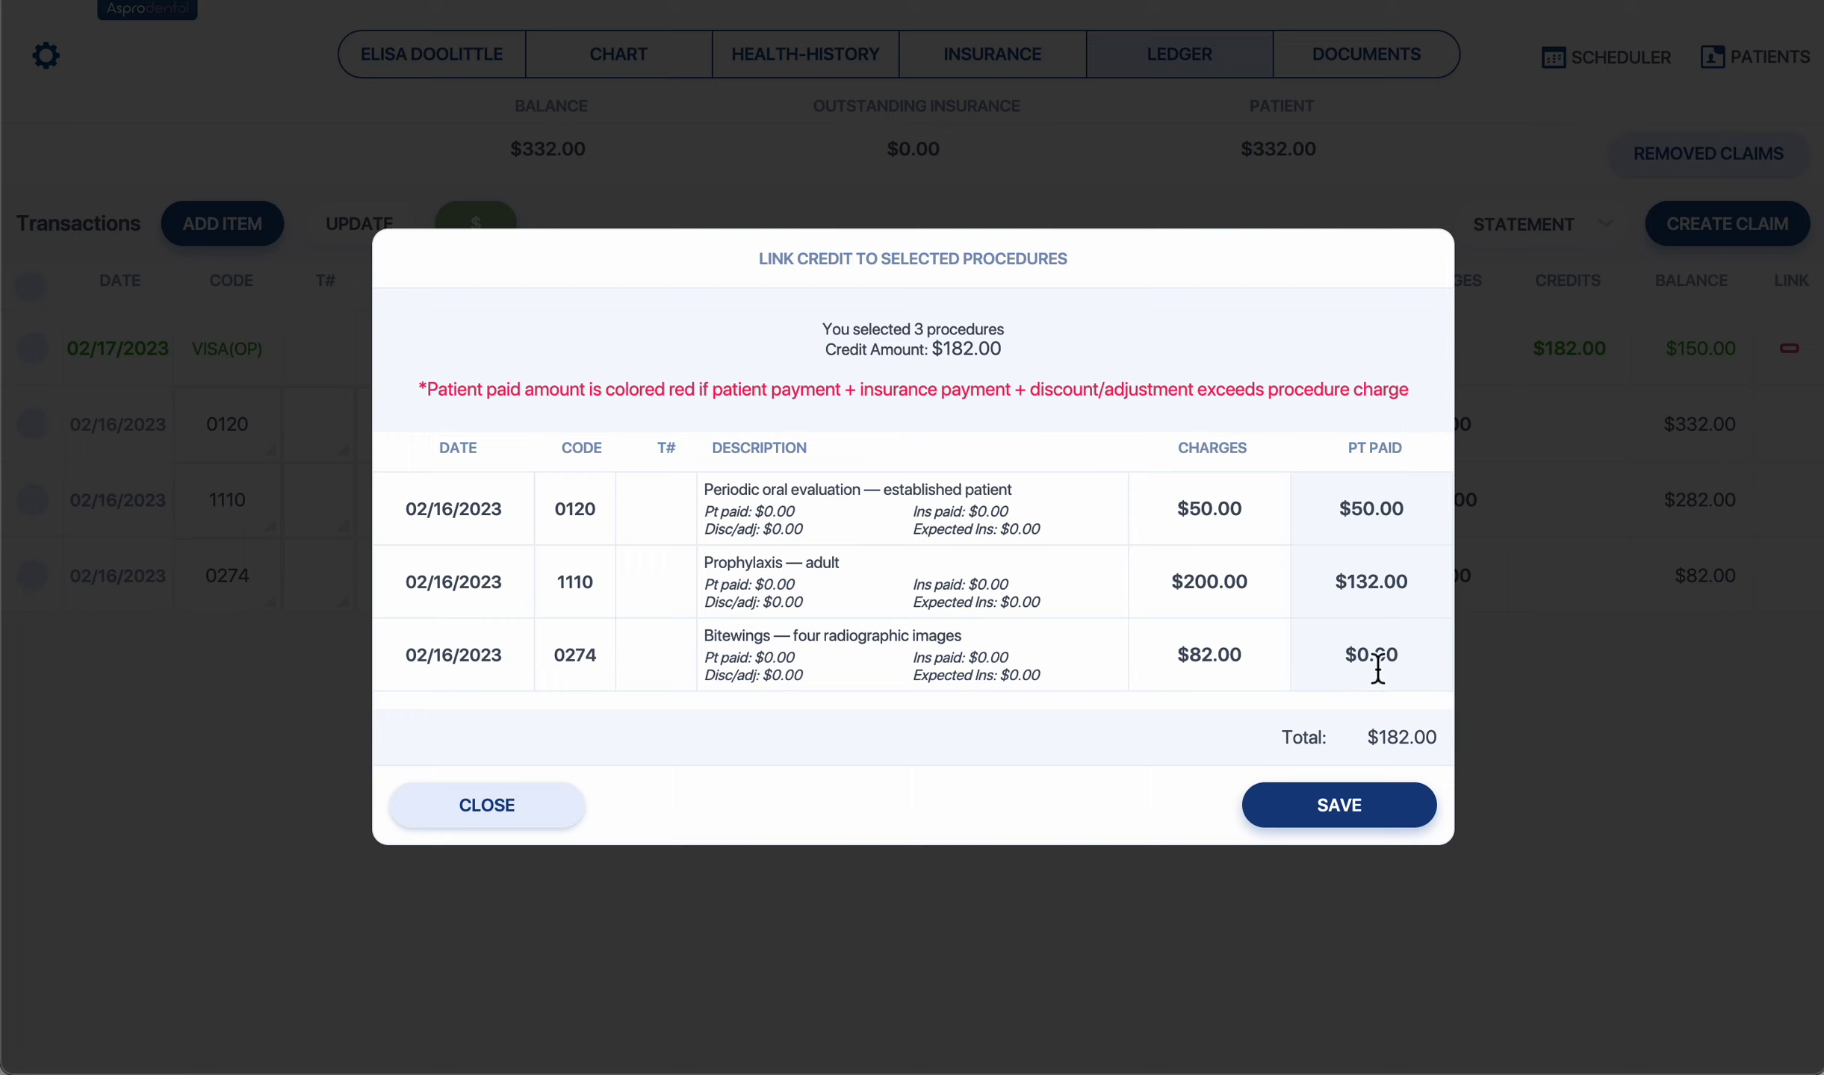
Set the paid amounts to $122.00 for prophylaxis and $10.00 for bitewings, then save.
{"action": "double_click", "coordinate": [1403, 582]}
{"action": "type", "text": "12200"}
{"action": "double_click", "coordinate": [1390, 654]}
{"action": "type", "text": "10.00"}
{"action": "key", "text": "BackSpace"}
{"action": "type", "text": "1"}
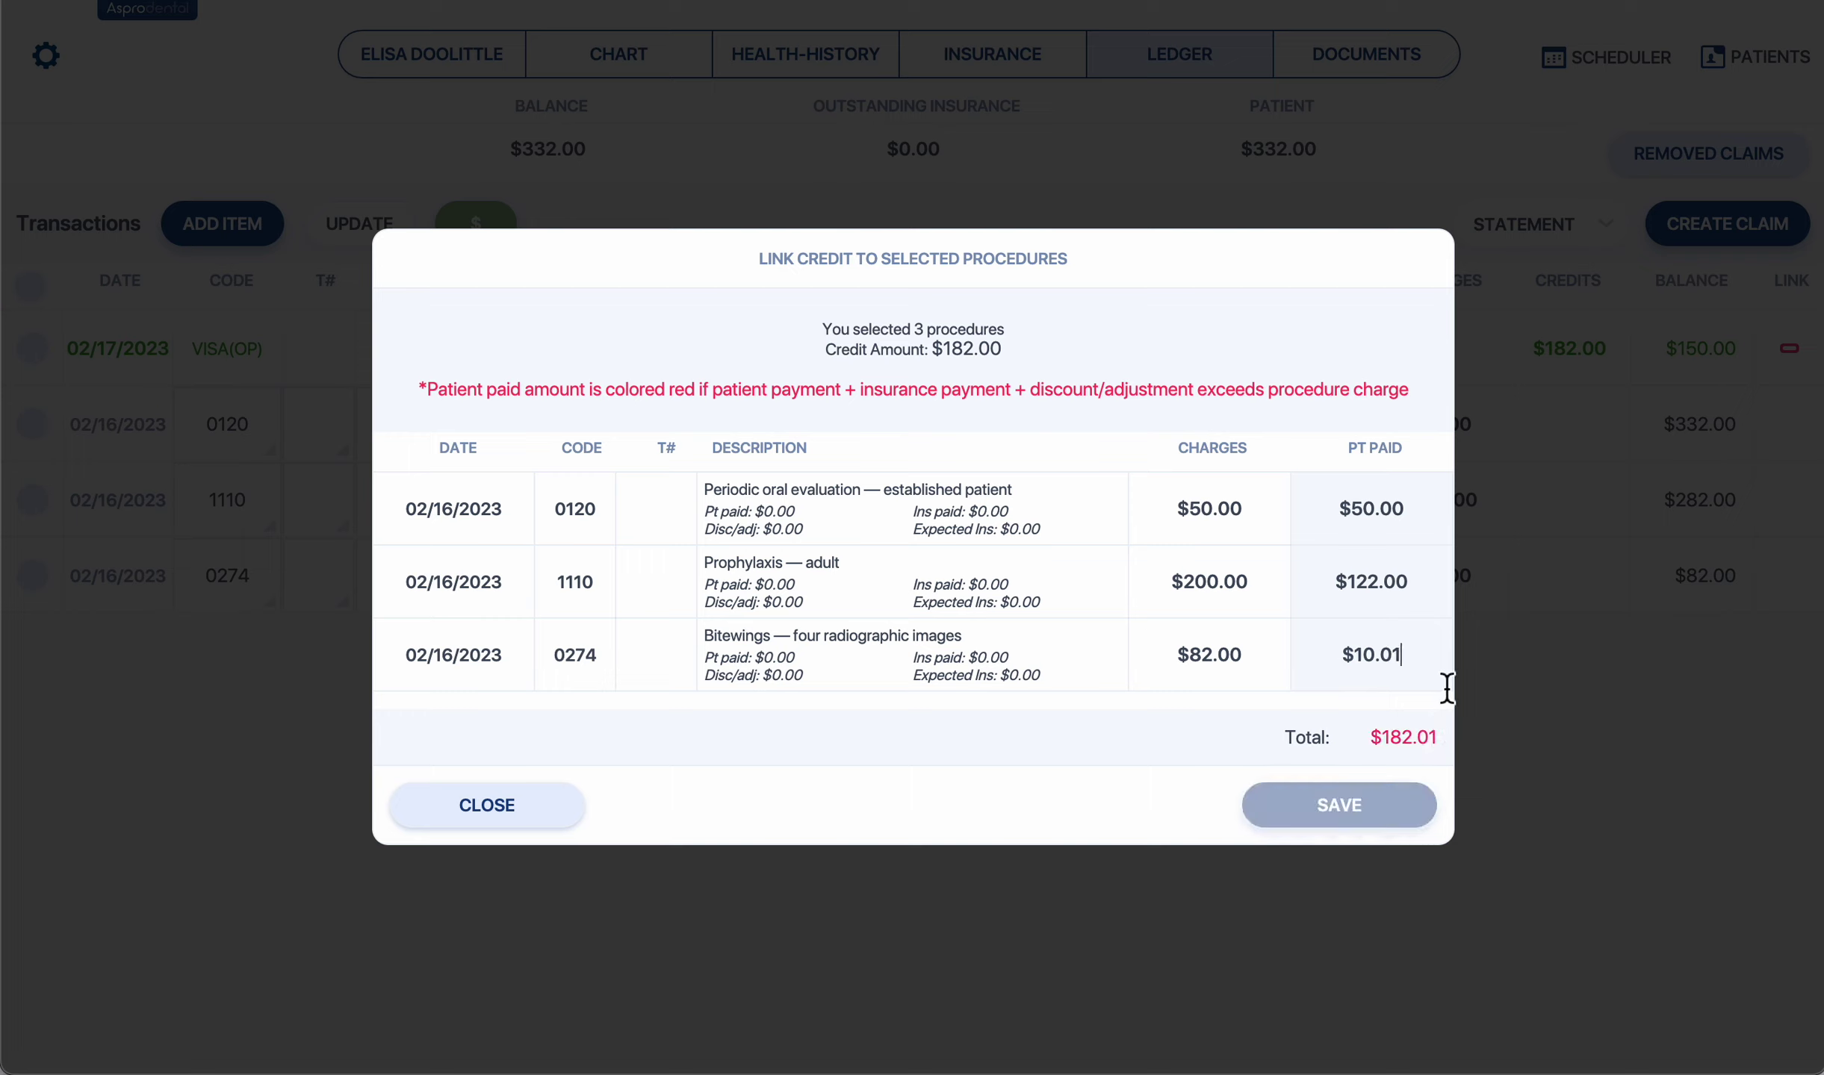
{"action": "key", "text": "BackSpace"}
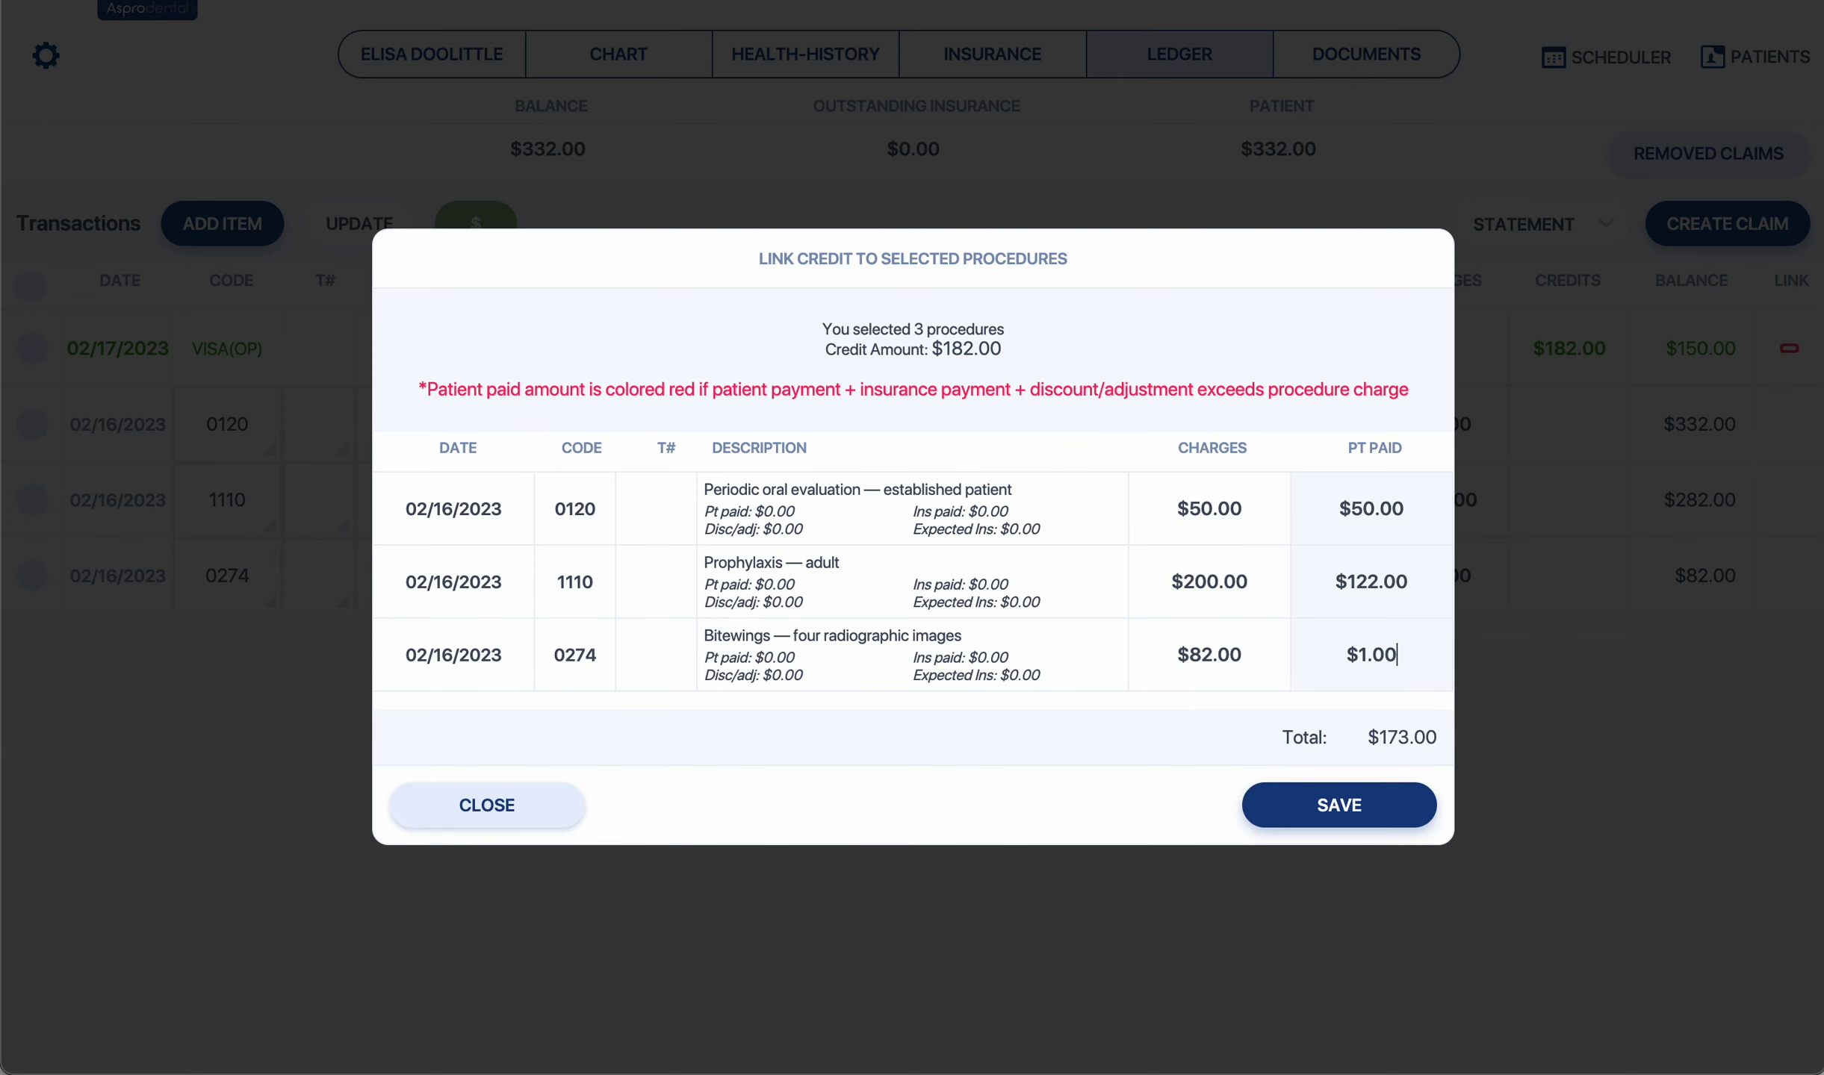
{"action": "type", "text": "0"}
{"action": "left_click", "coordinate": [1309, 805]}
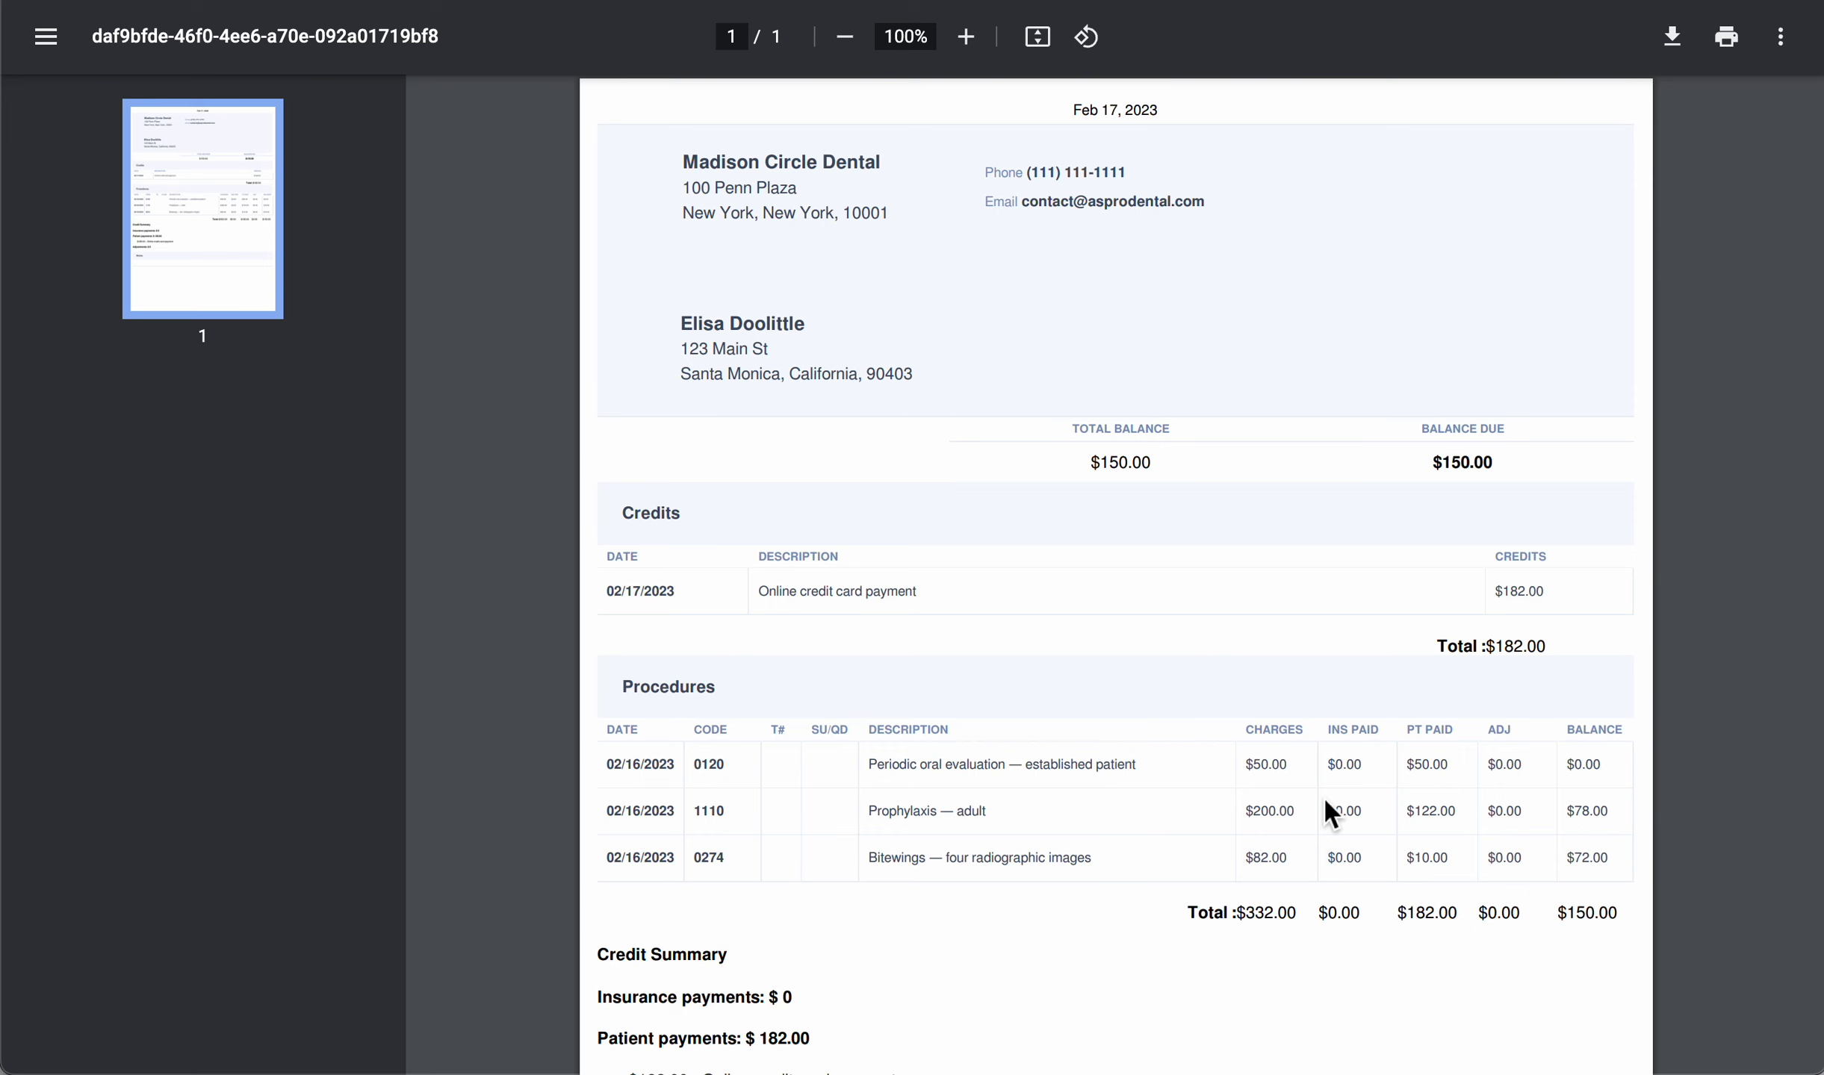
Close the statement PDF showing $150.00 due and return to the ledger.
{"action": "key", "text": "ctrl+w"}
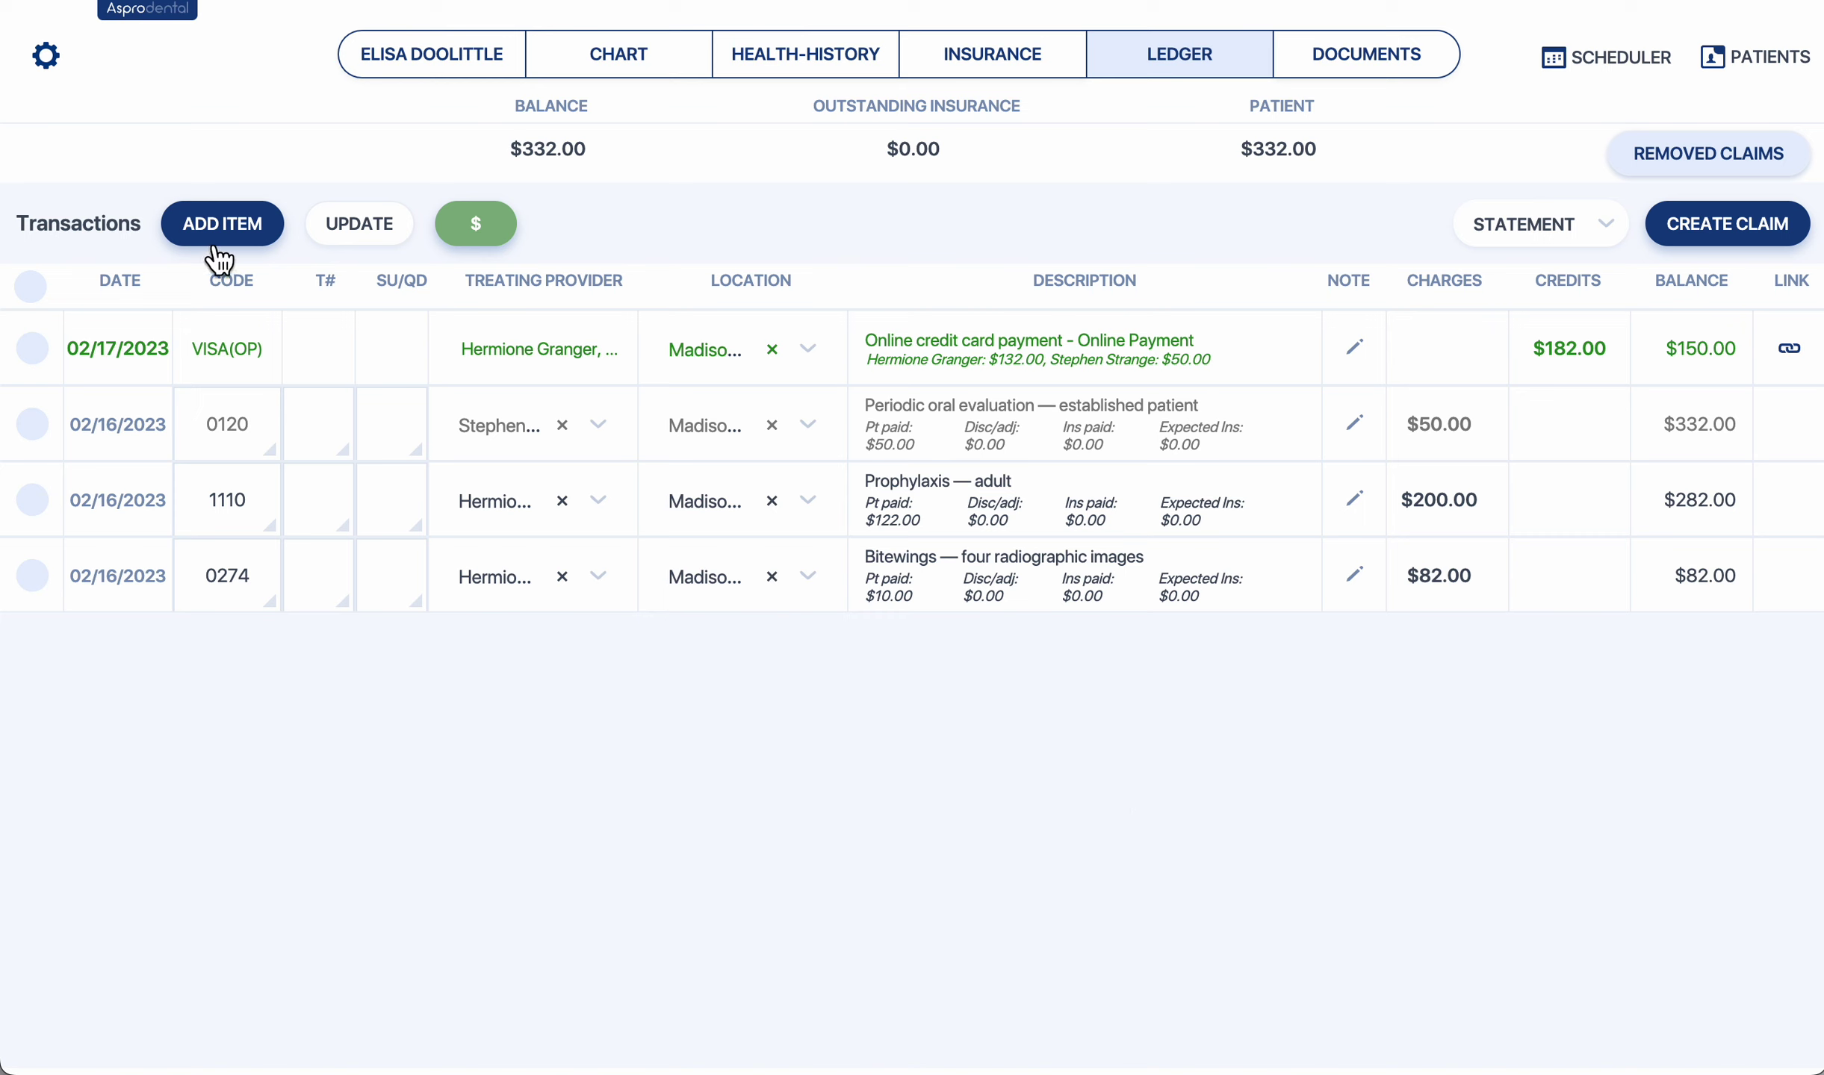
Add a new ledger entry and code it as CHECK - Check Payment instead of cash.
{"action": "left_click", "coordinate": [223, 224]}
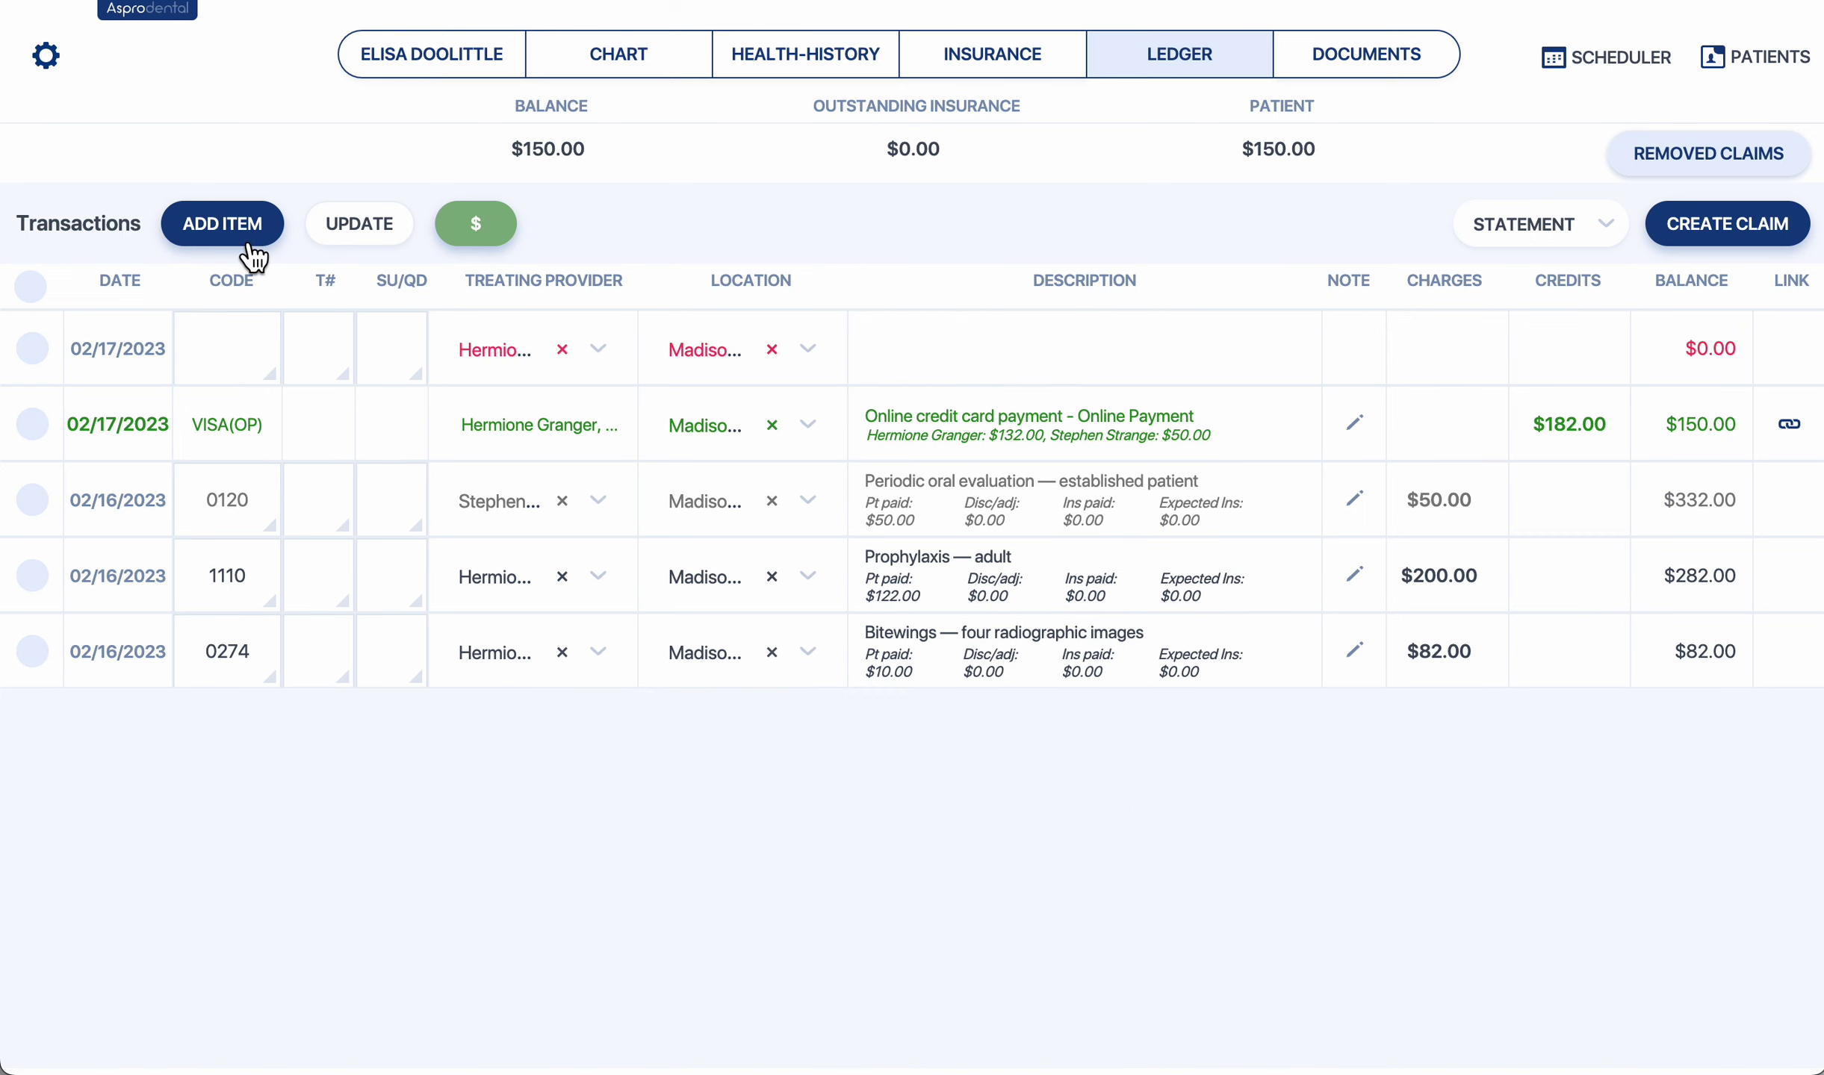
{"action": "left_click", "coordinate": [239, 347]}
{"action": "type", "text": "cash"}
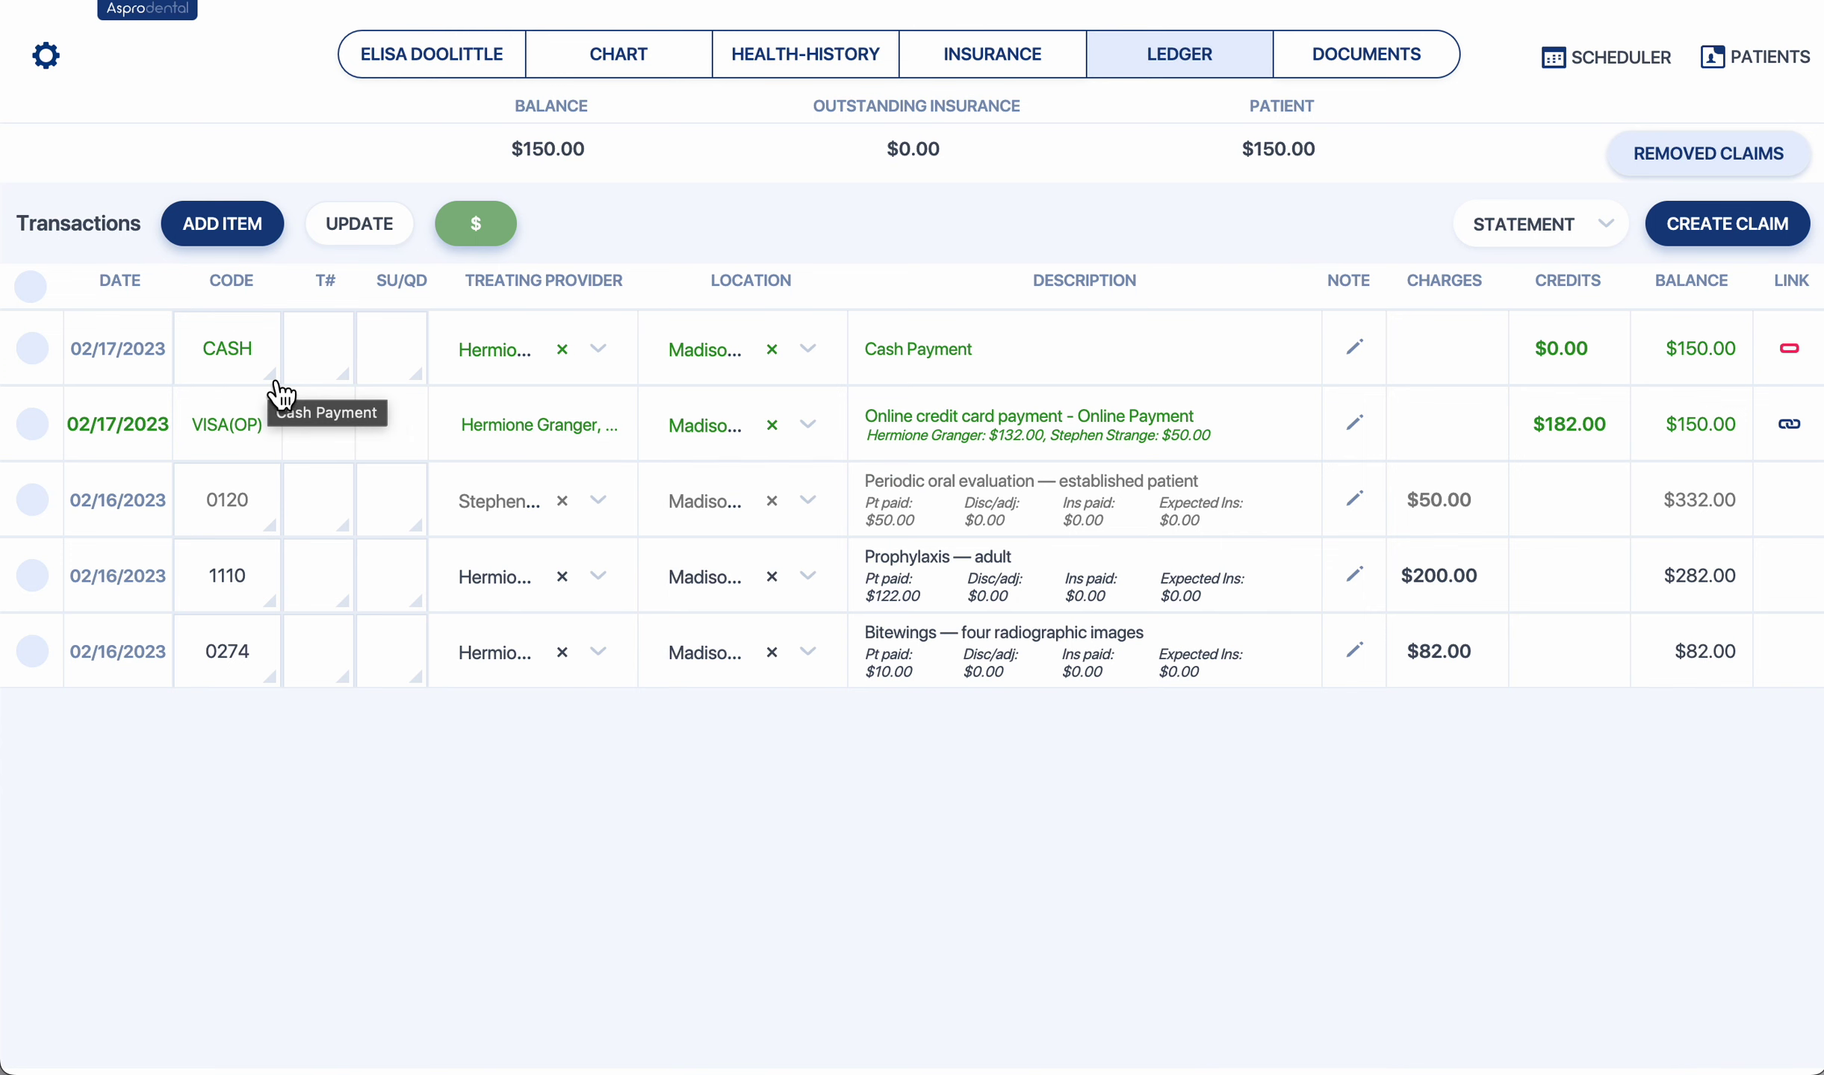
{"action": "left_click", "coordinate": [277, 380]}
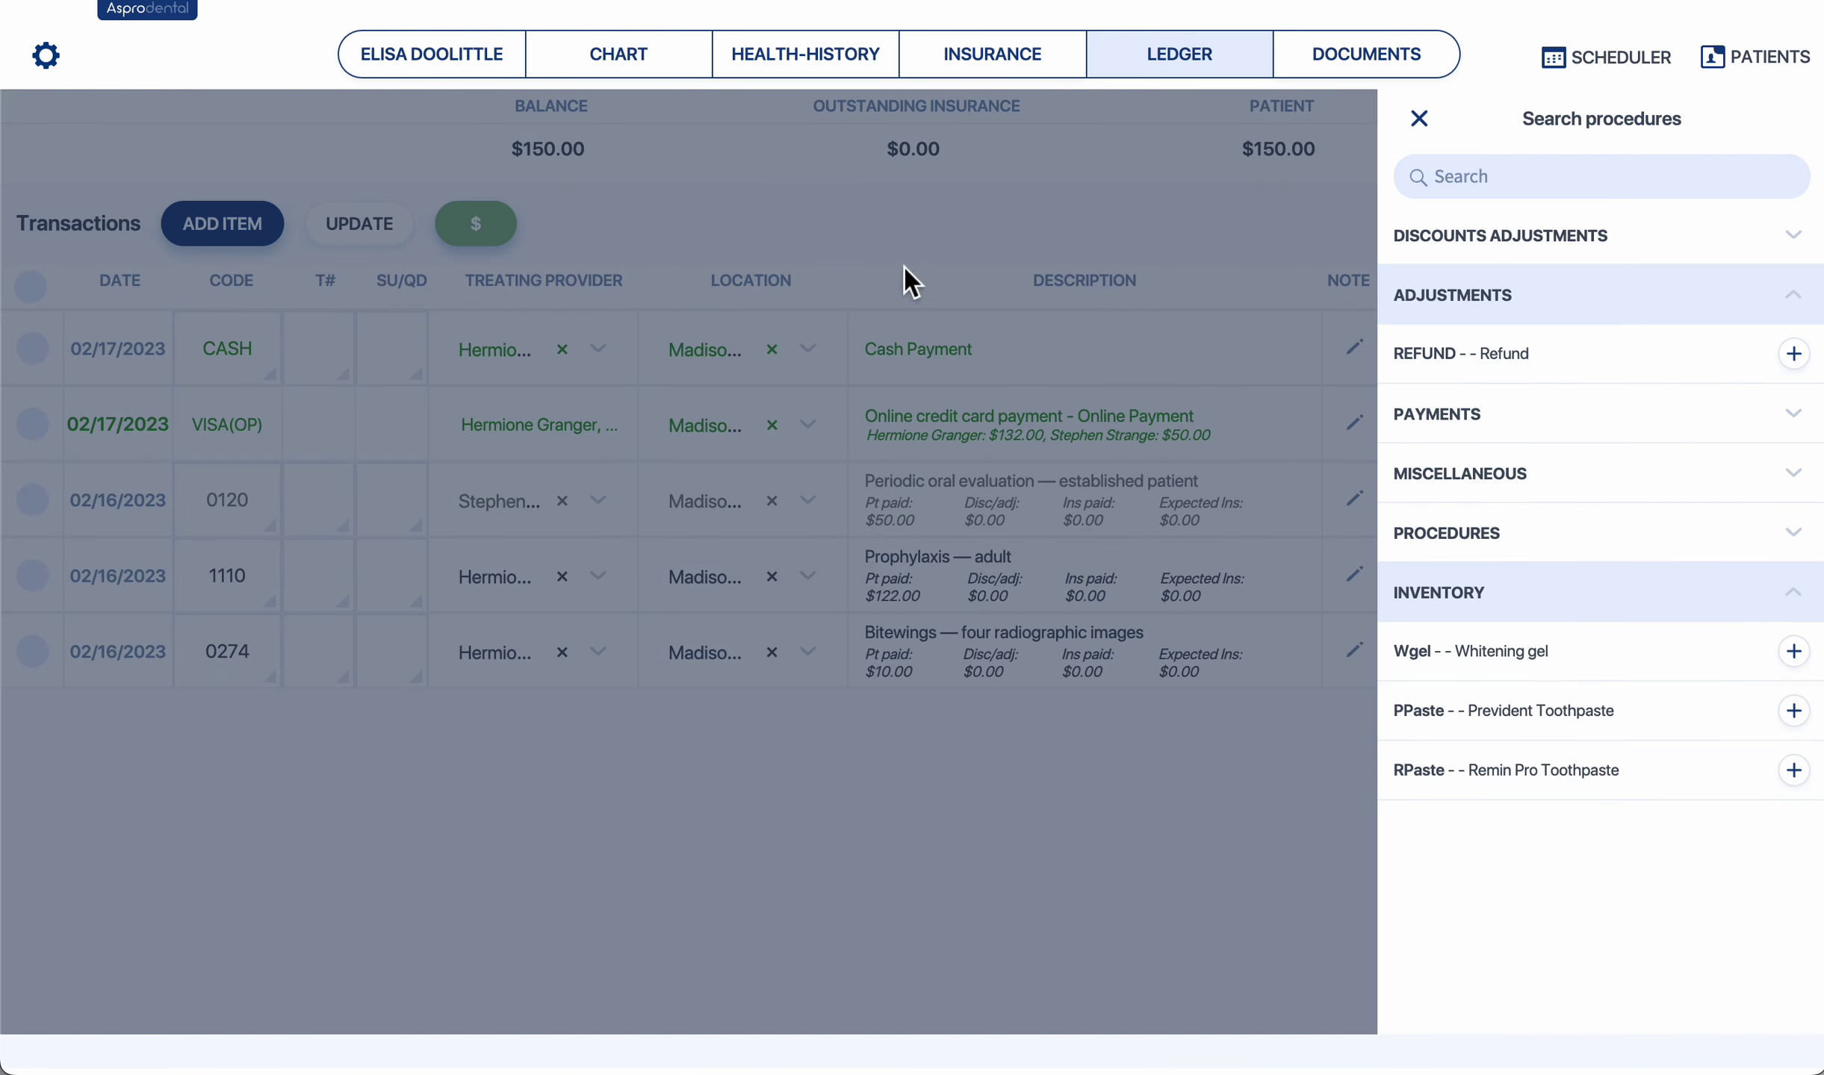
{"action": "left_click", "coordinate": [1548, 415]}
{"action": "scroll", "coordinate": [1550, 425], "scroll_direction": "down", "scroll_amount": 3}
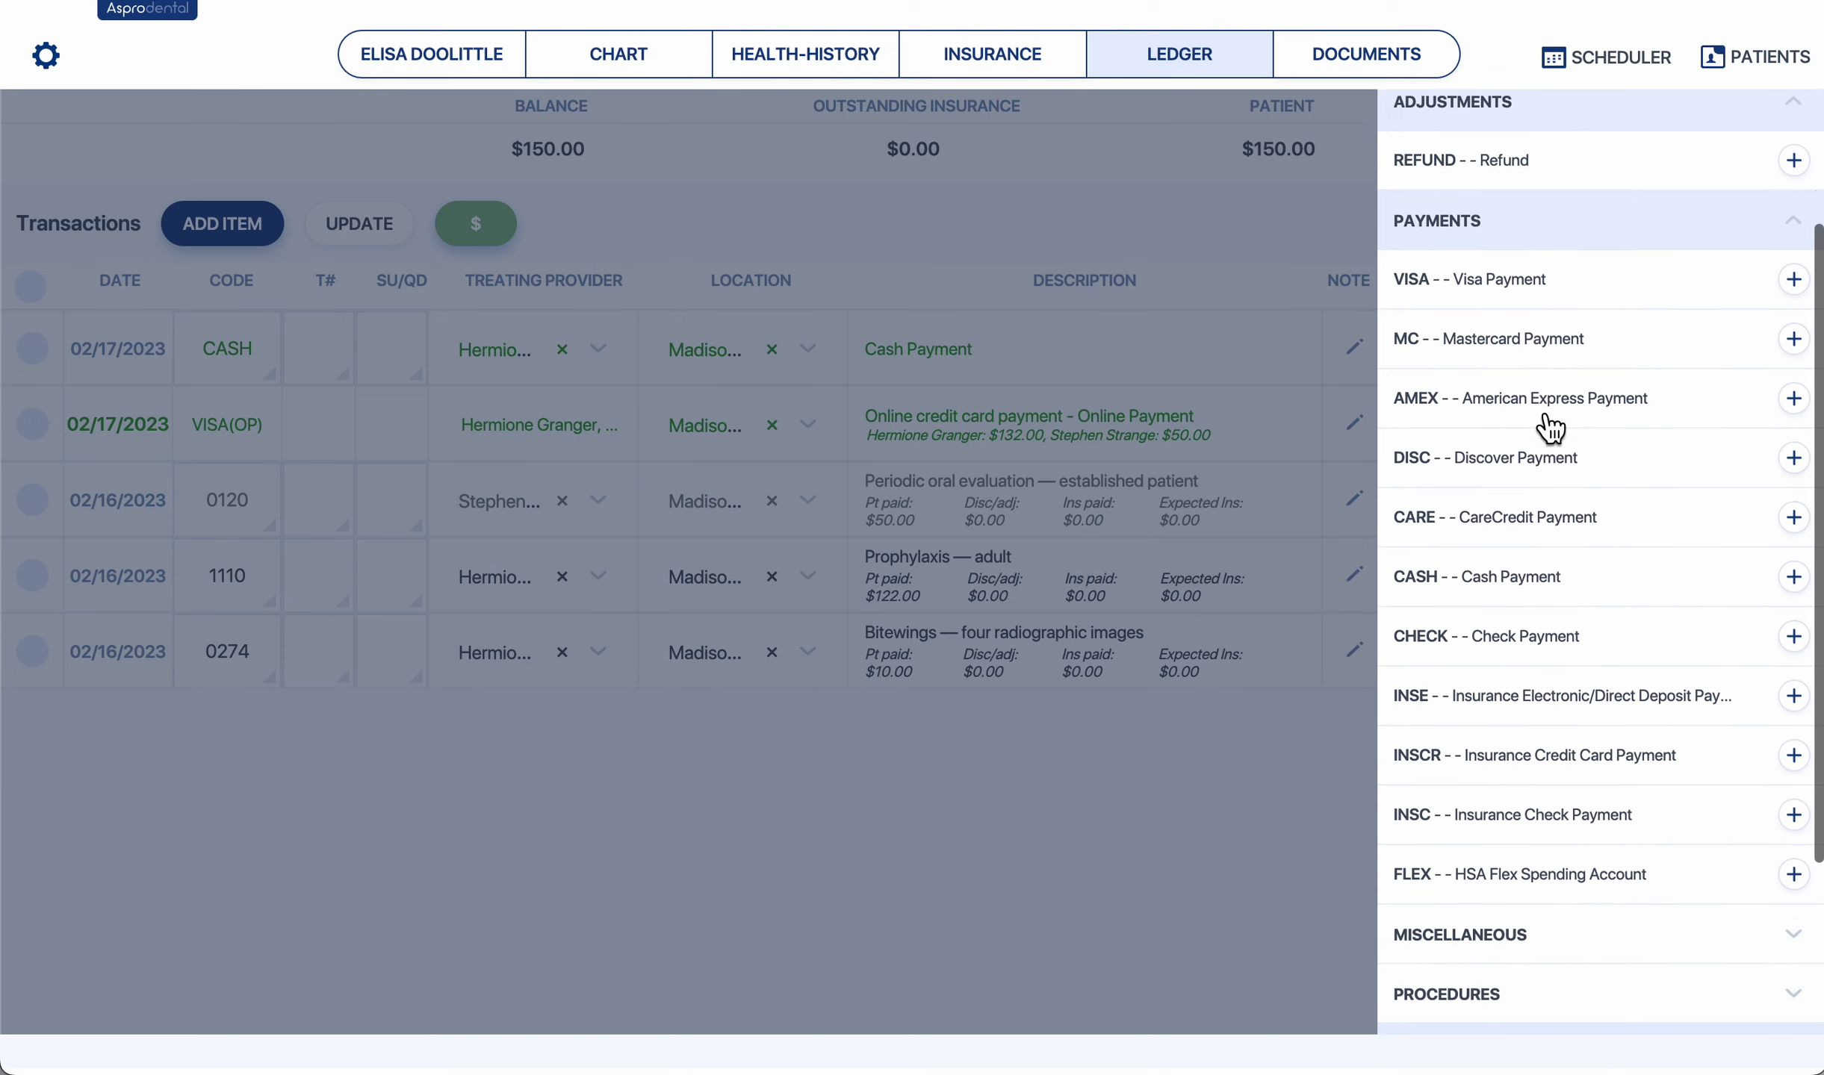
{"action": "scroll", "coordinate": [1549, 426], "scroll_direction": "down", "scroll_amount": 2}
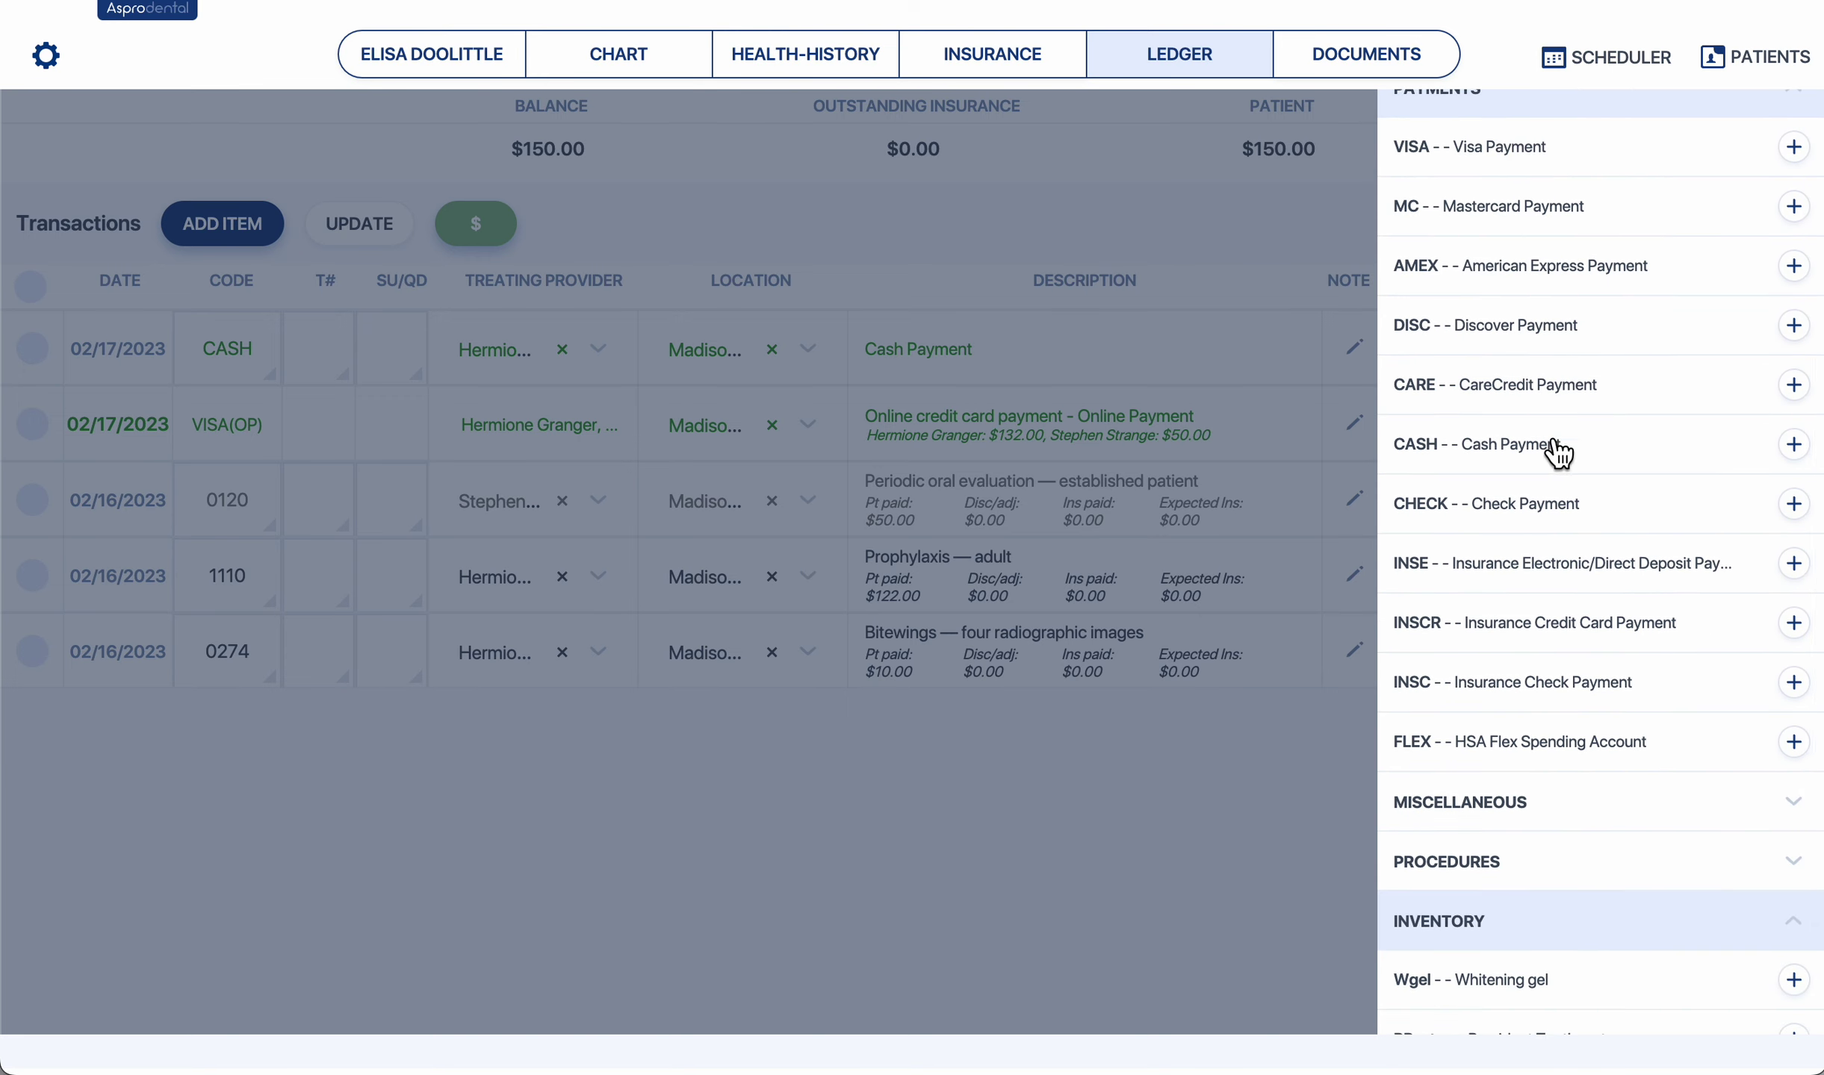
{"action": "left_click", "coordinate": [1520, 517]}
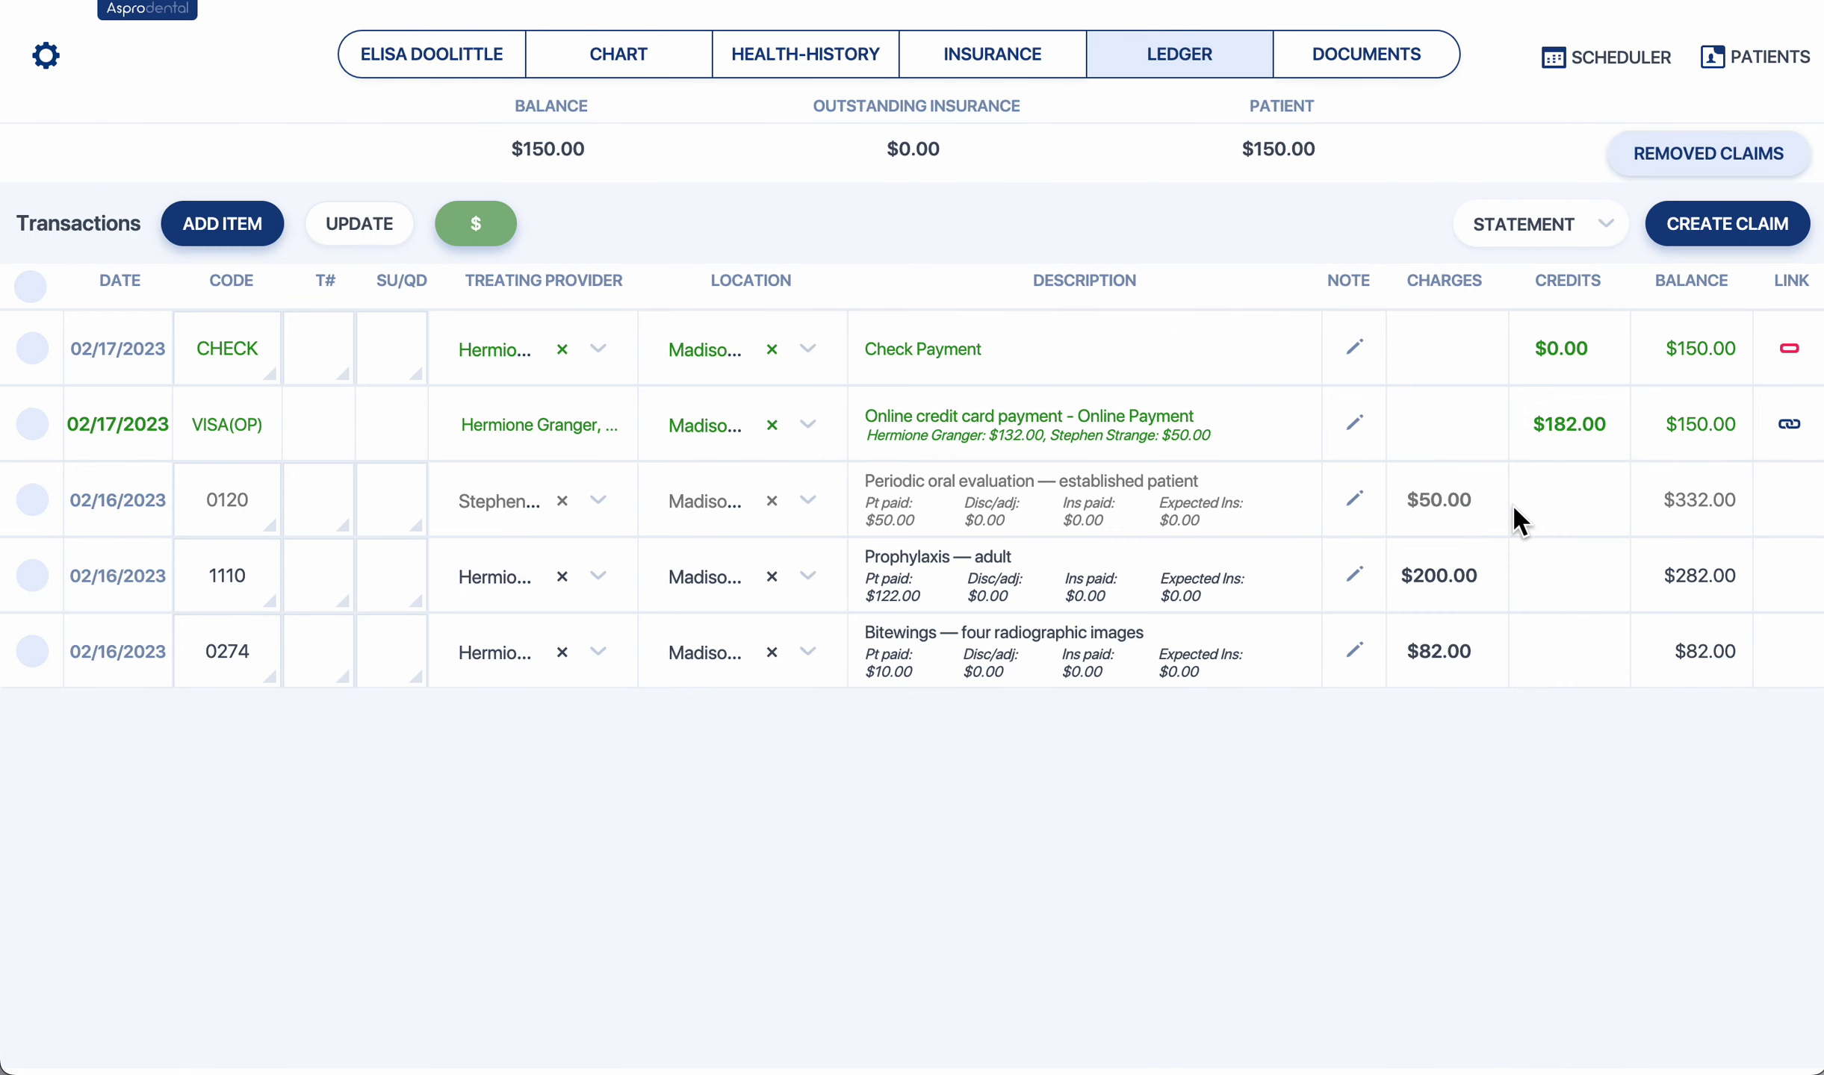
Set the check credit to $100 and link it to the newest procedure balances.
{"action": "double_click", "coordinate": [1577, 359]}
{"action": "type", "text": "100"}
{"action": "key", "text": "Return"}
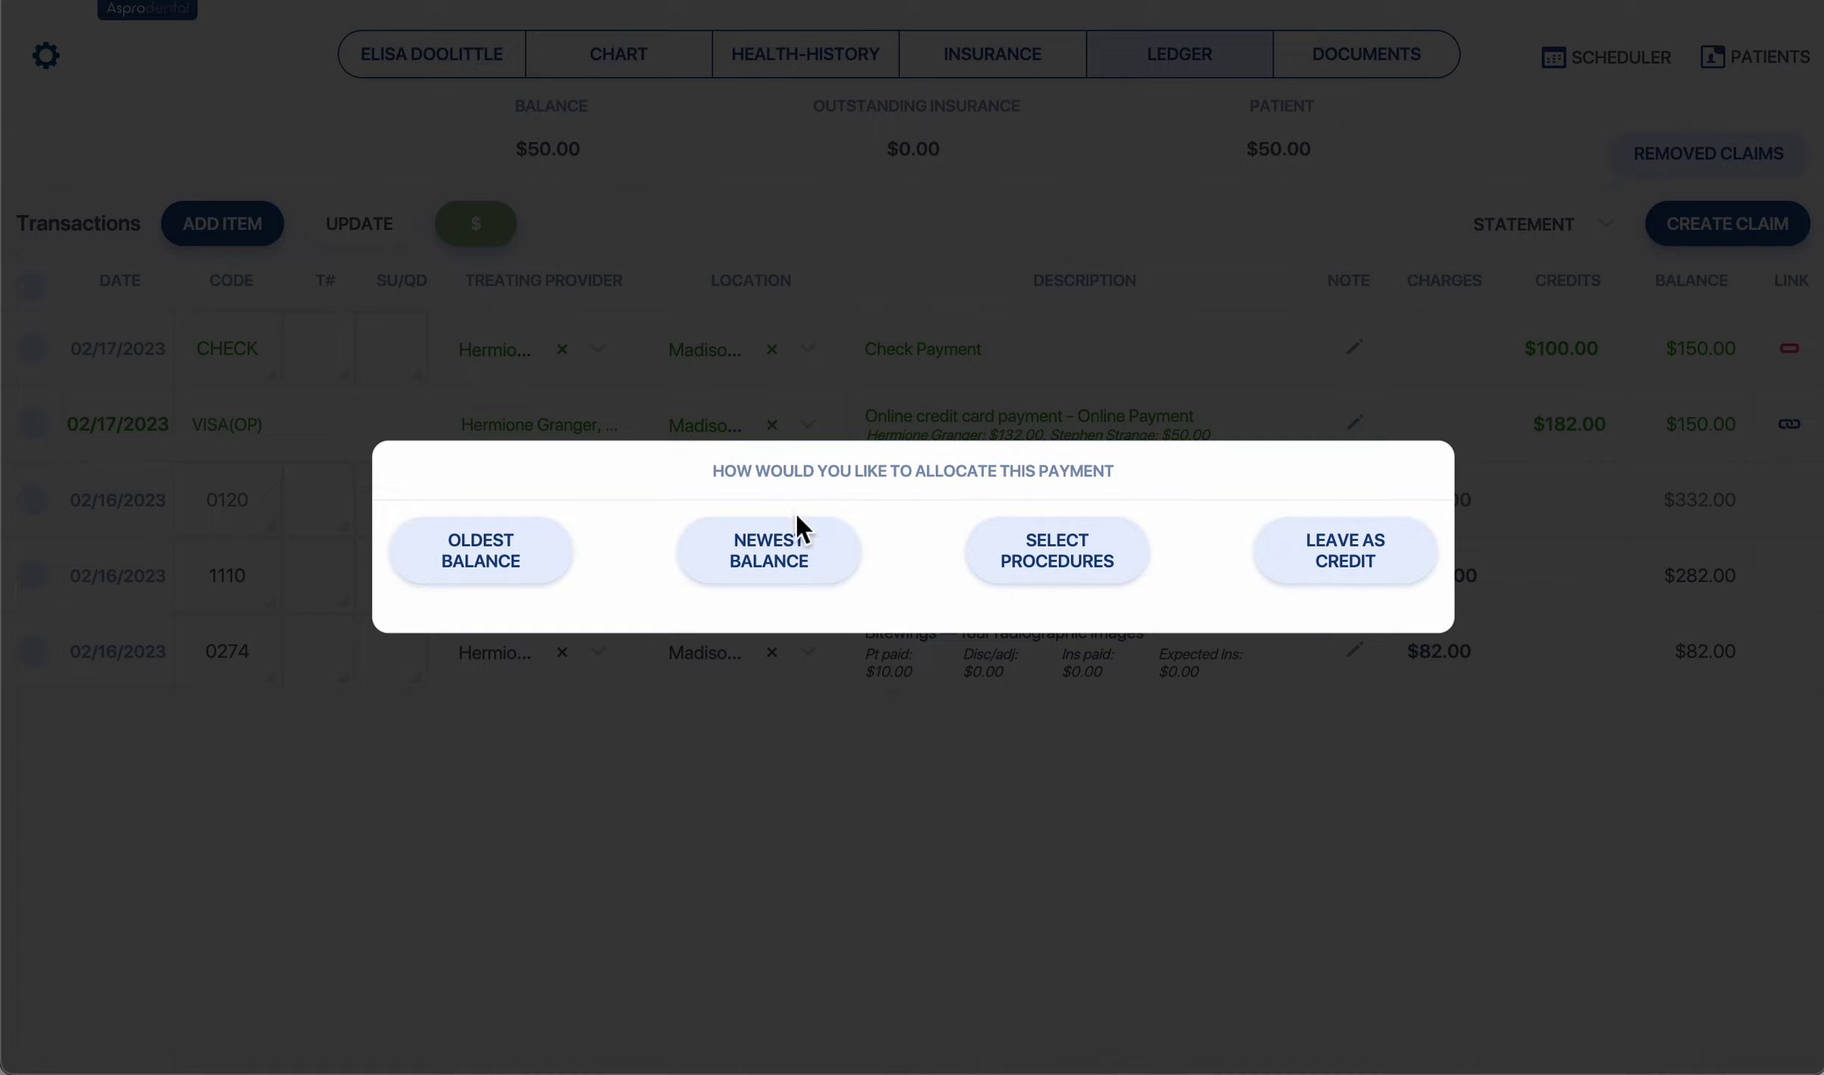
{"action": "left_click", "coordinate": [793, 555]}
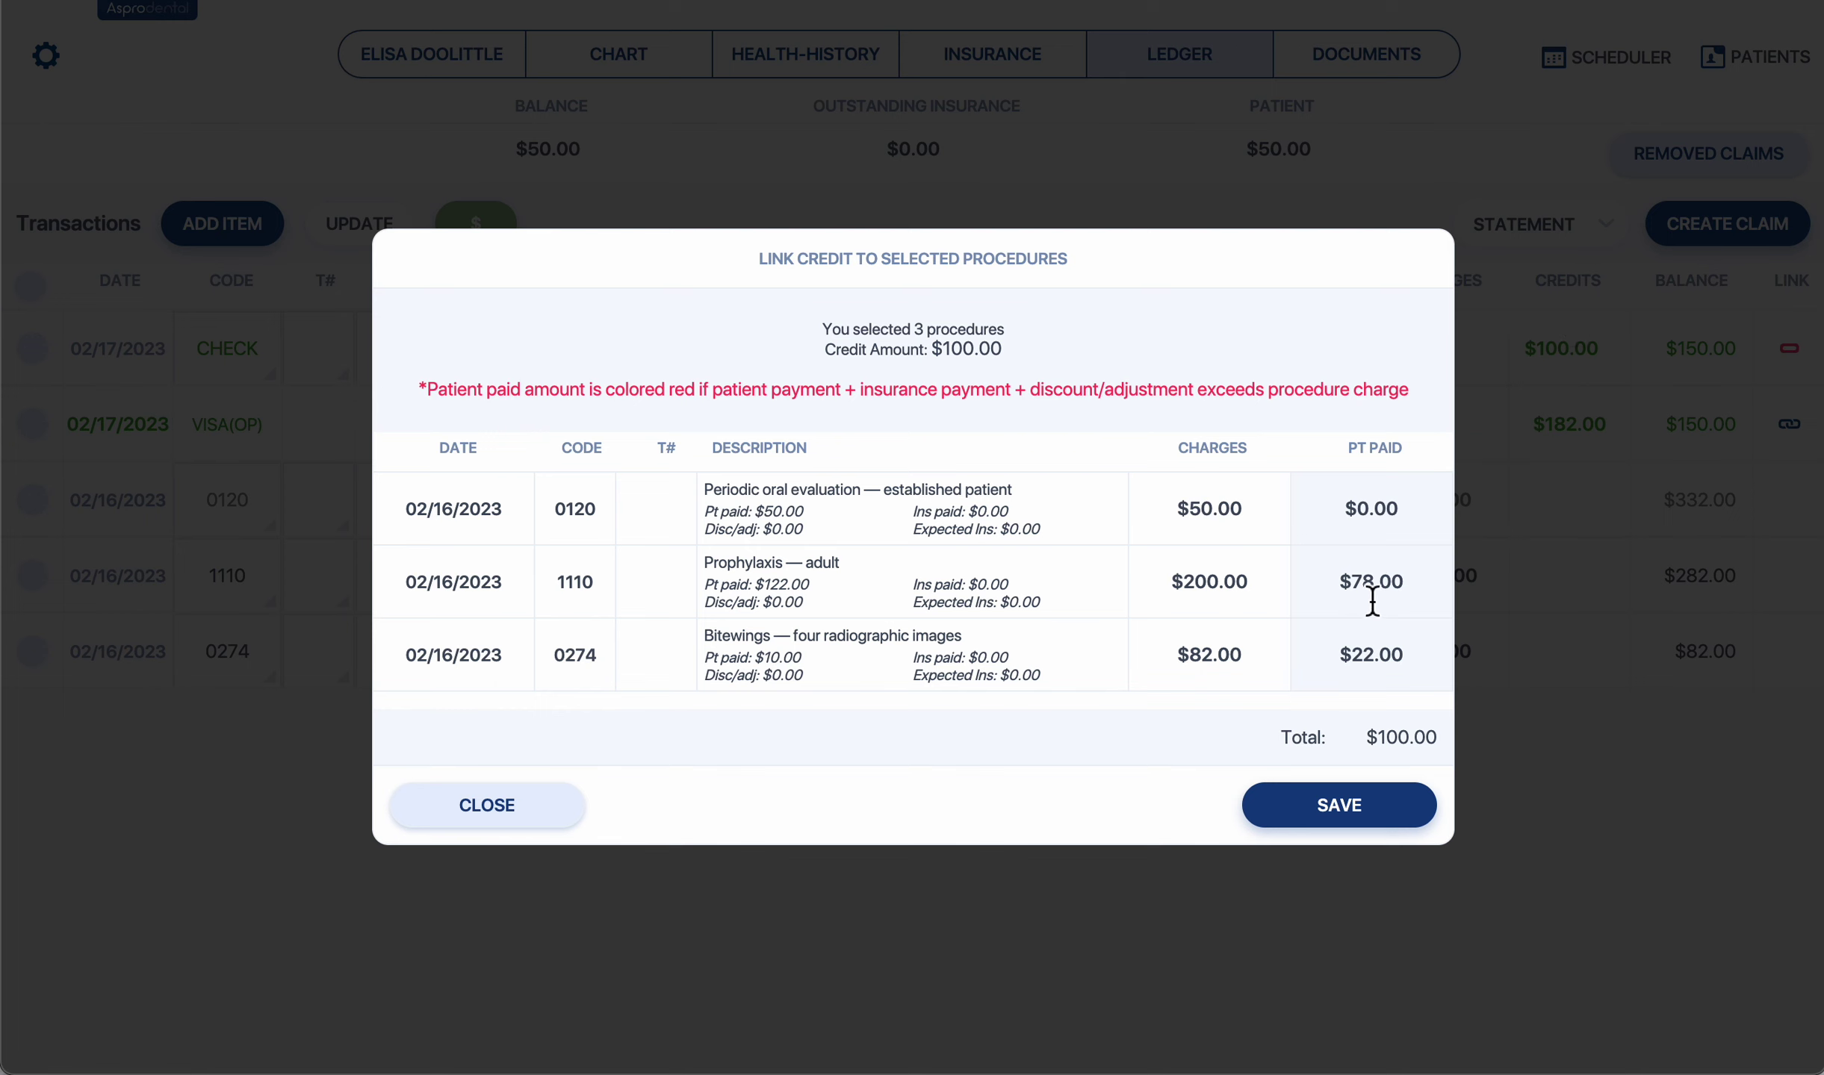
{"action": "left_click", "coordinate": [1341, 807]}
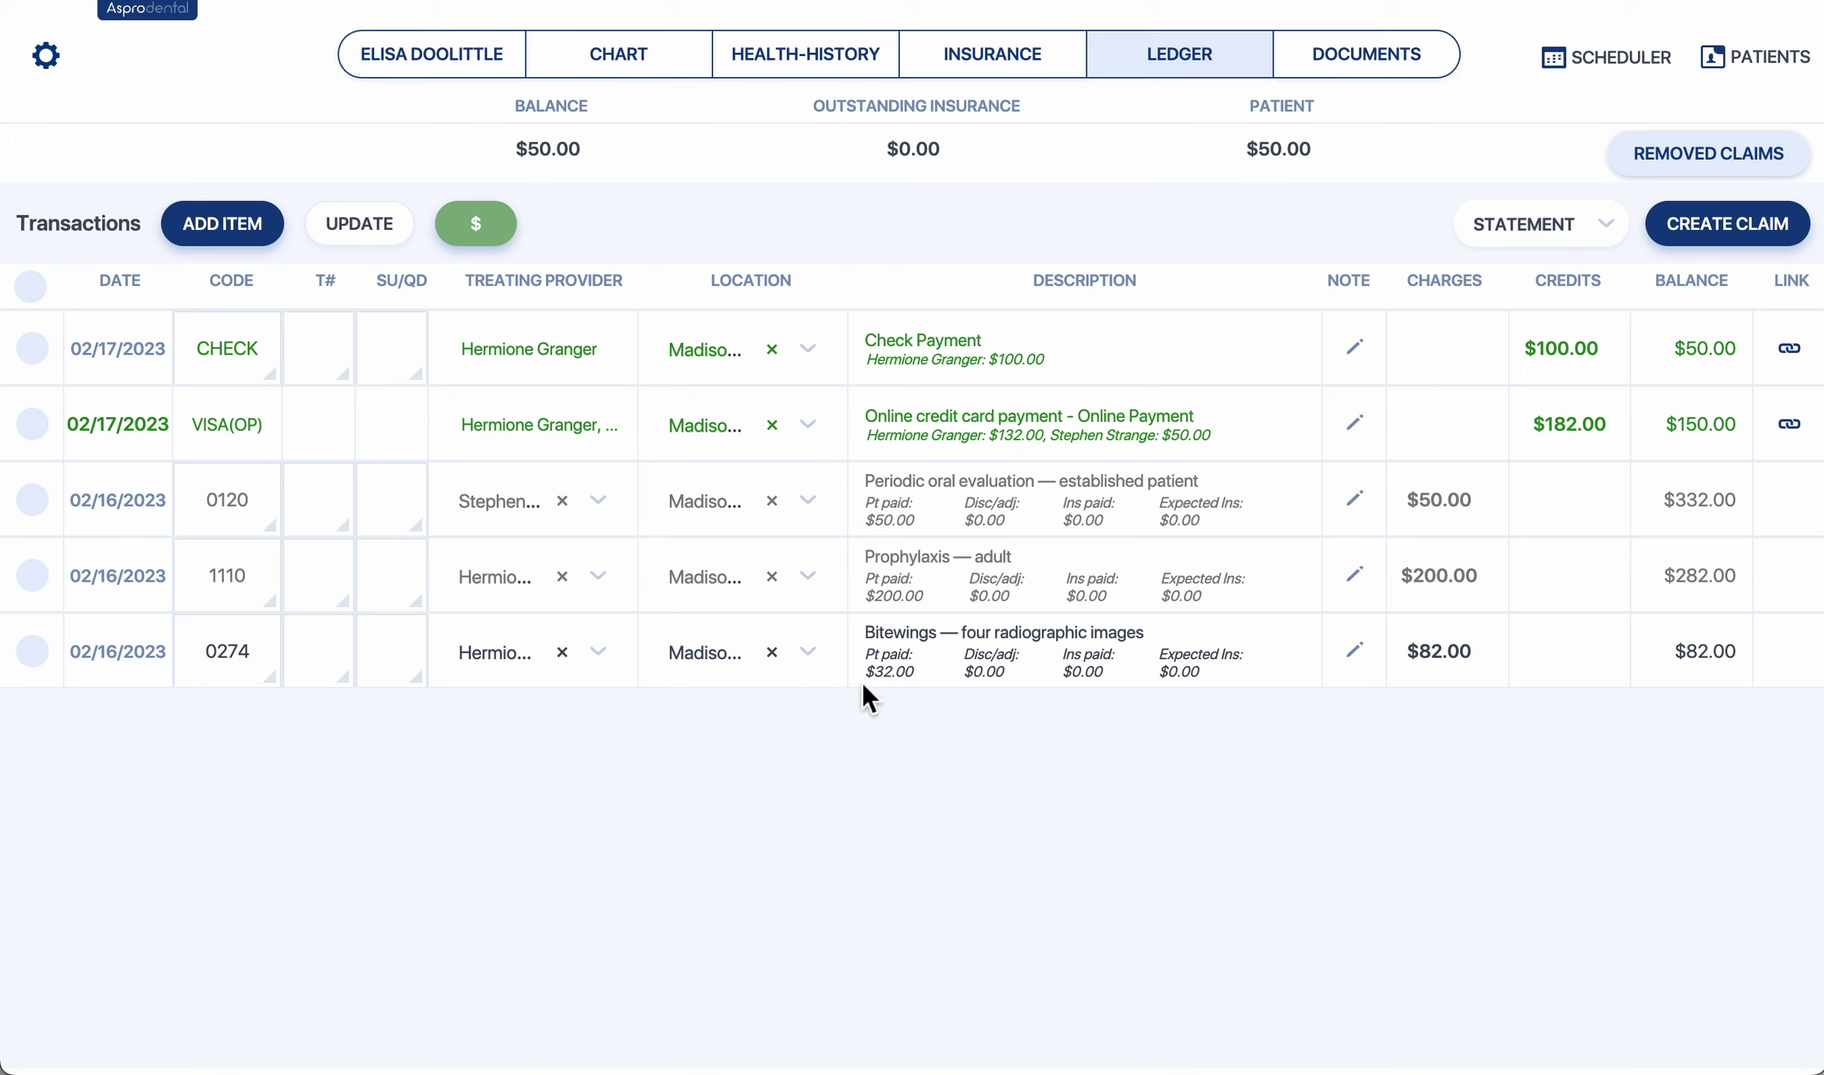
Highlight the $32.00 bitewings and $200.00 prophylaxis paid amounts for review.
{"action": "left_click_drag", "start_coordinate": [865, 671], "coordinate": [913, 672]}
{"action": "left_click_drag", "start_coordinate": [865, 596], "coordinate": [927, 604]}
{"action": "left_click", "coordinate": [945, 784]}
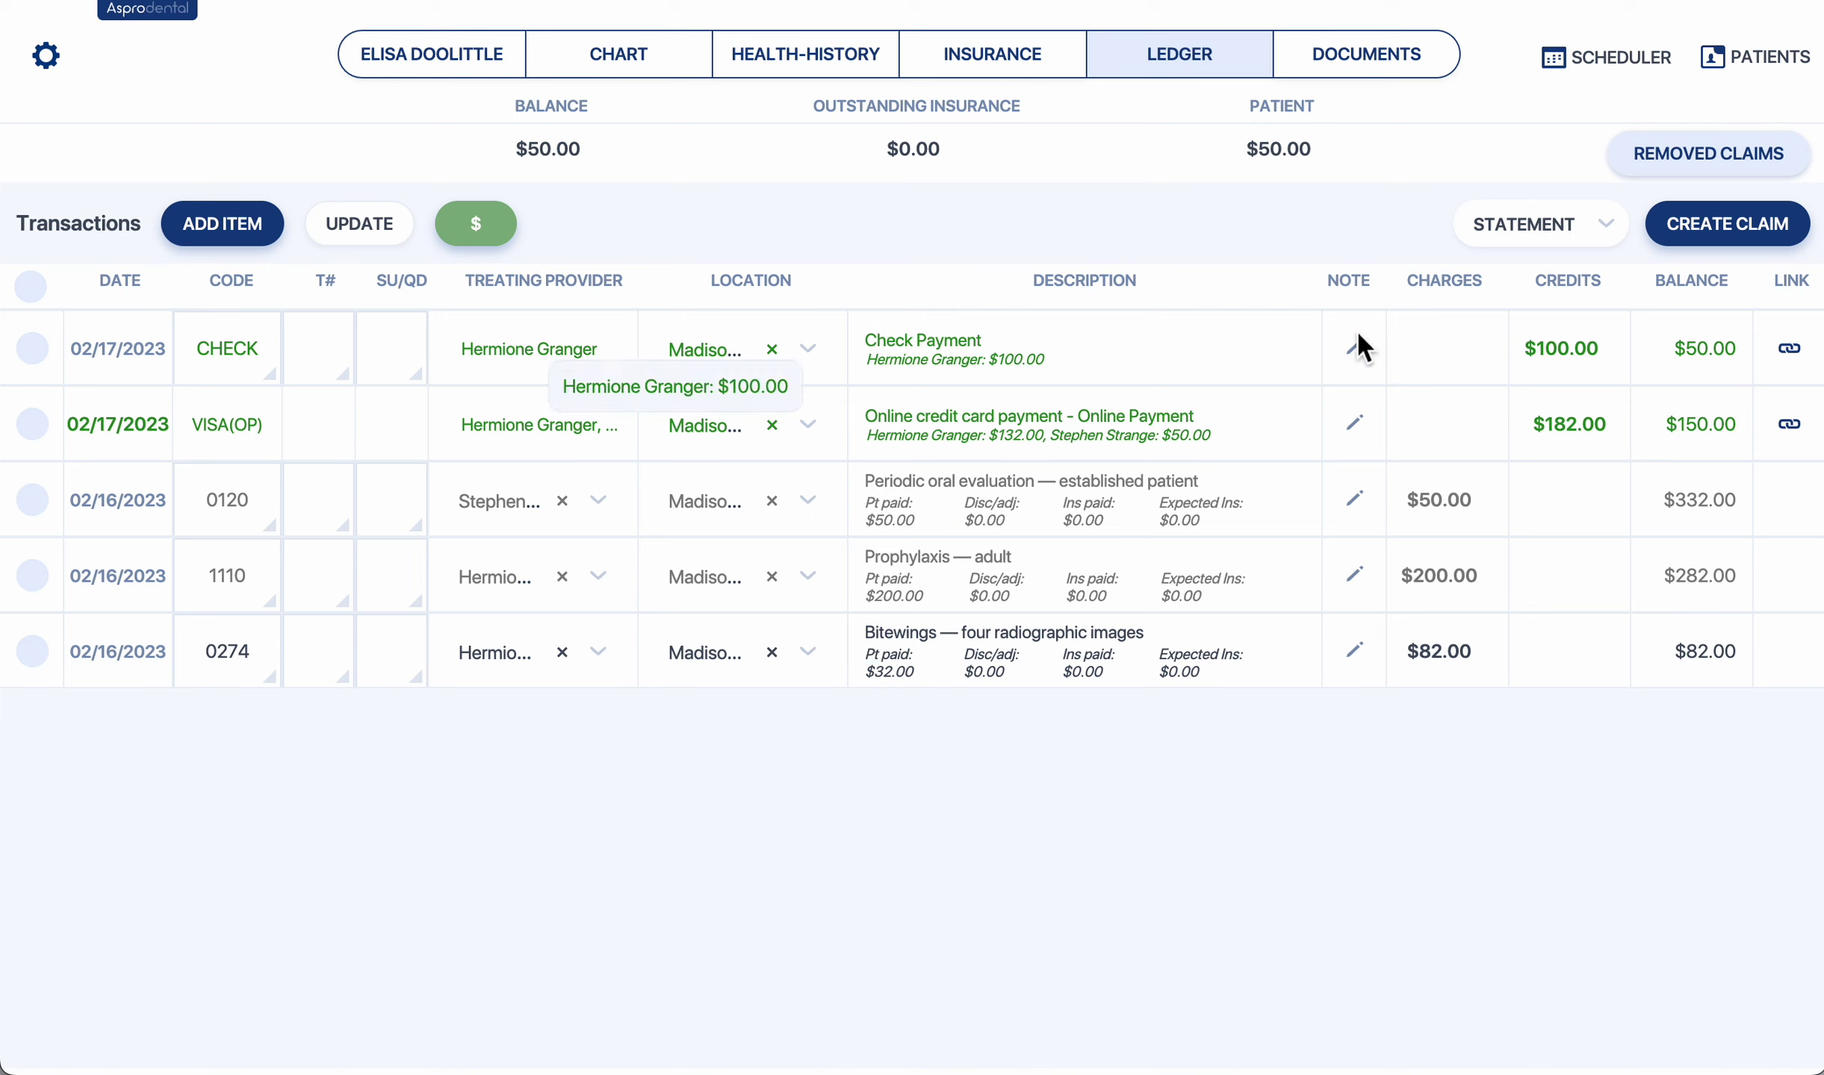
Save a note with the check number and a 'Notes' line on the check payment.
{"action": "left_click", "coordinate": [1366, 366]}
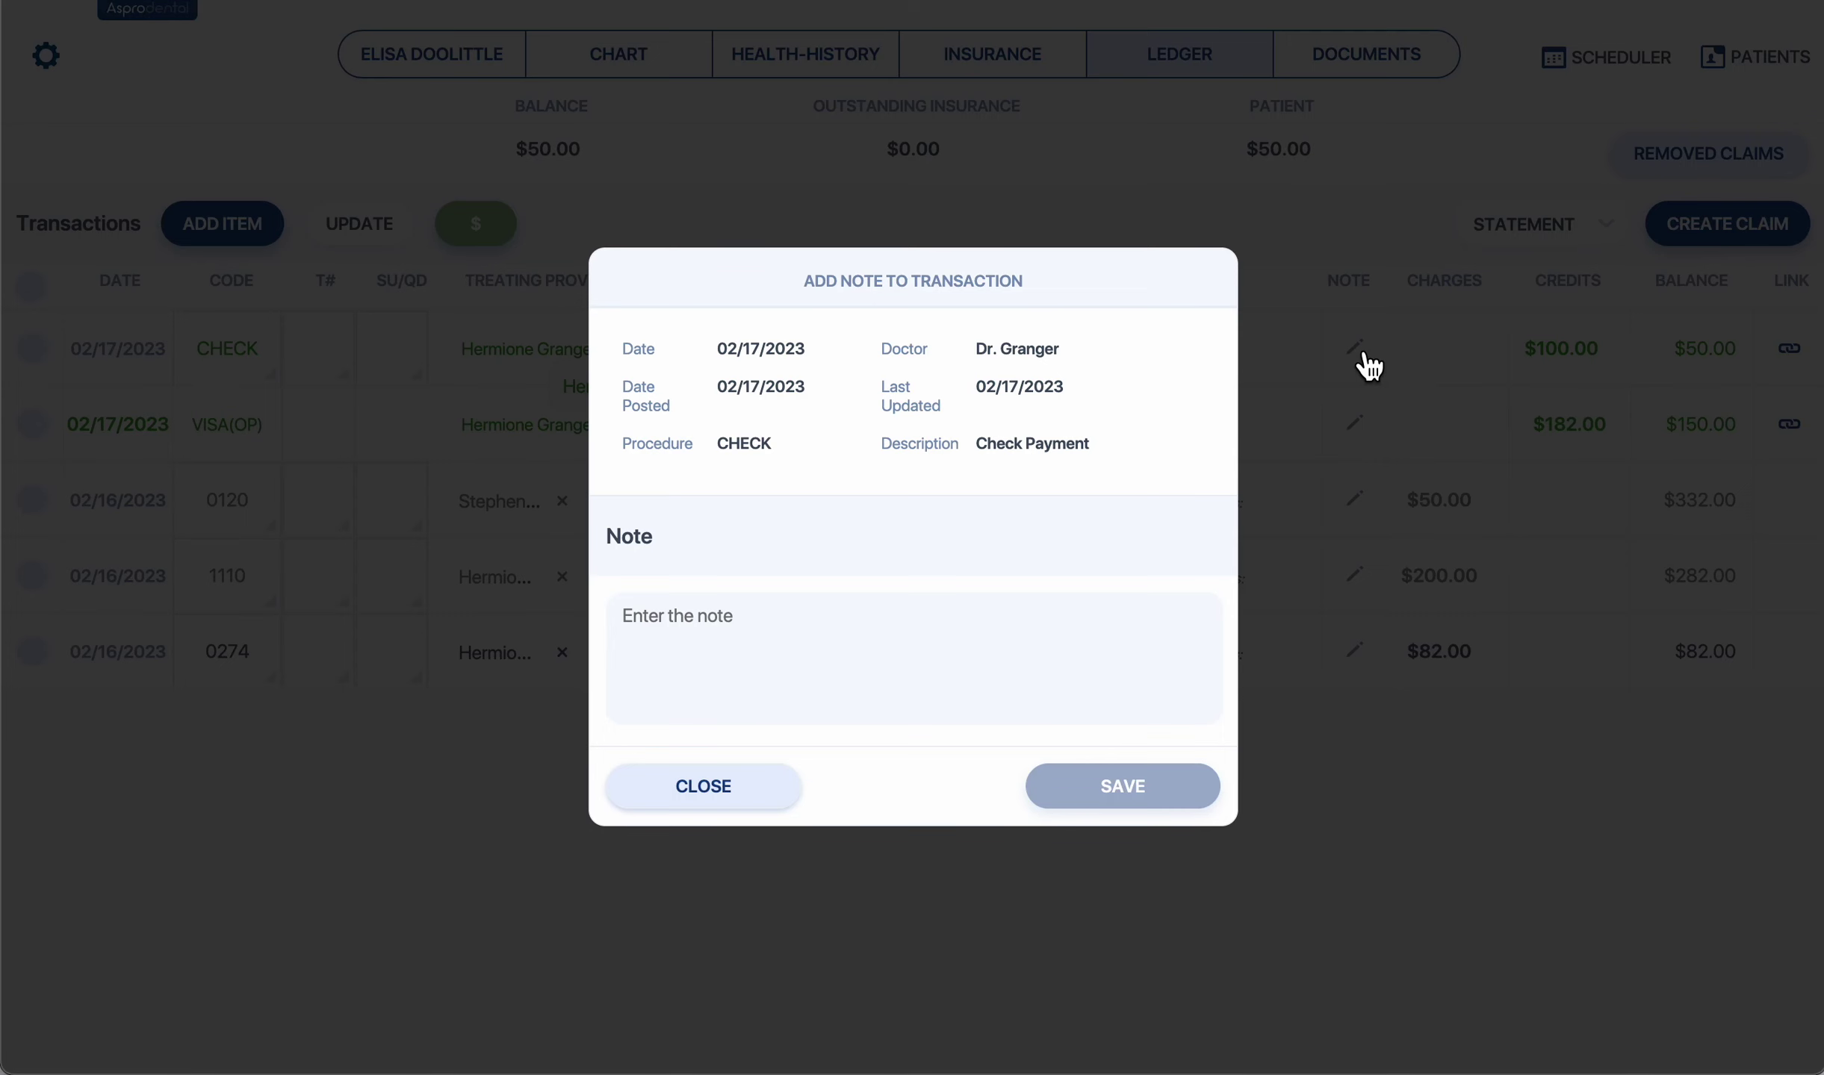
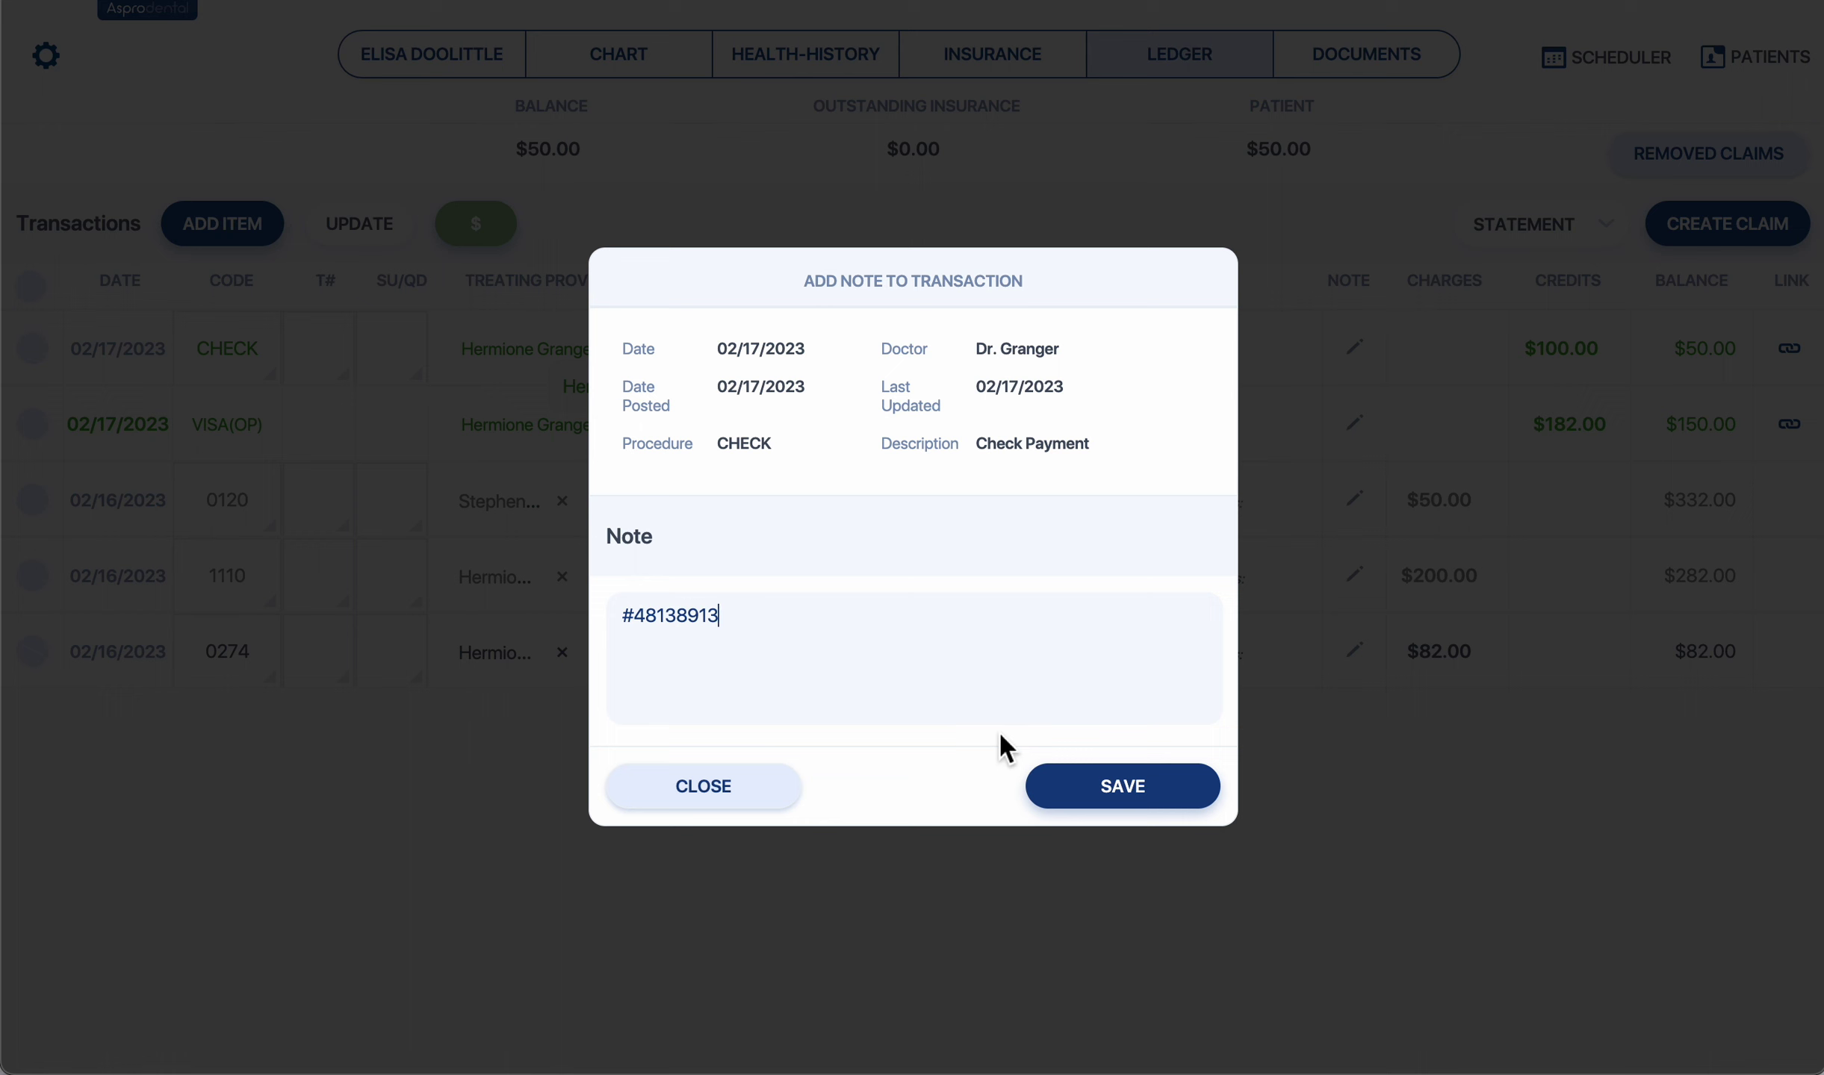
{"action": "key", "text": "Return"}
{"action": "left_click", "coordinate": [1113, 786]}
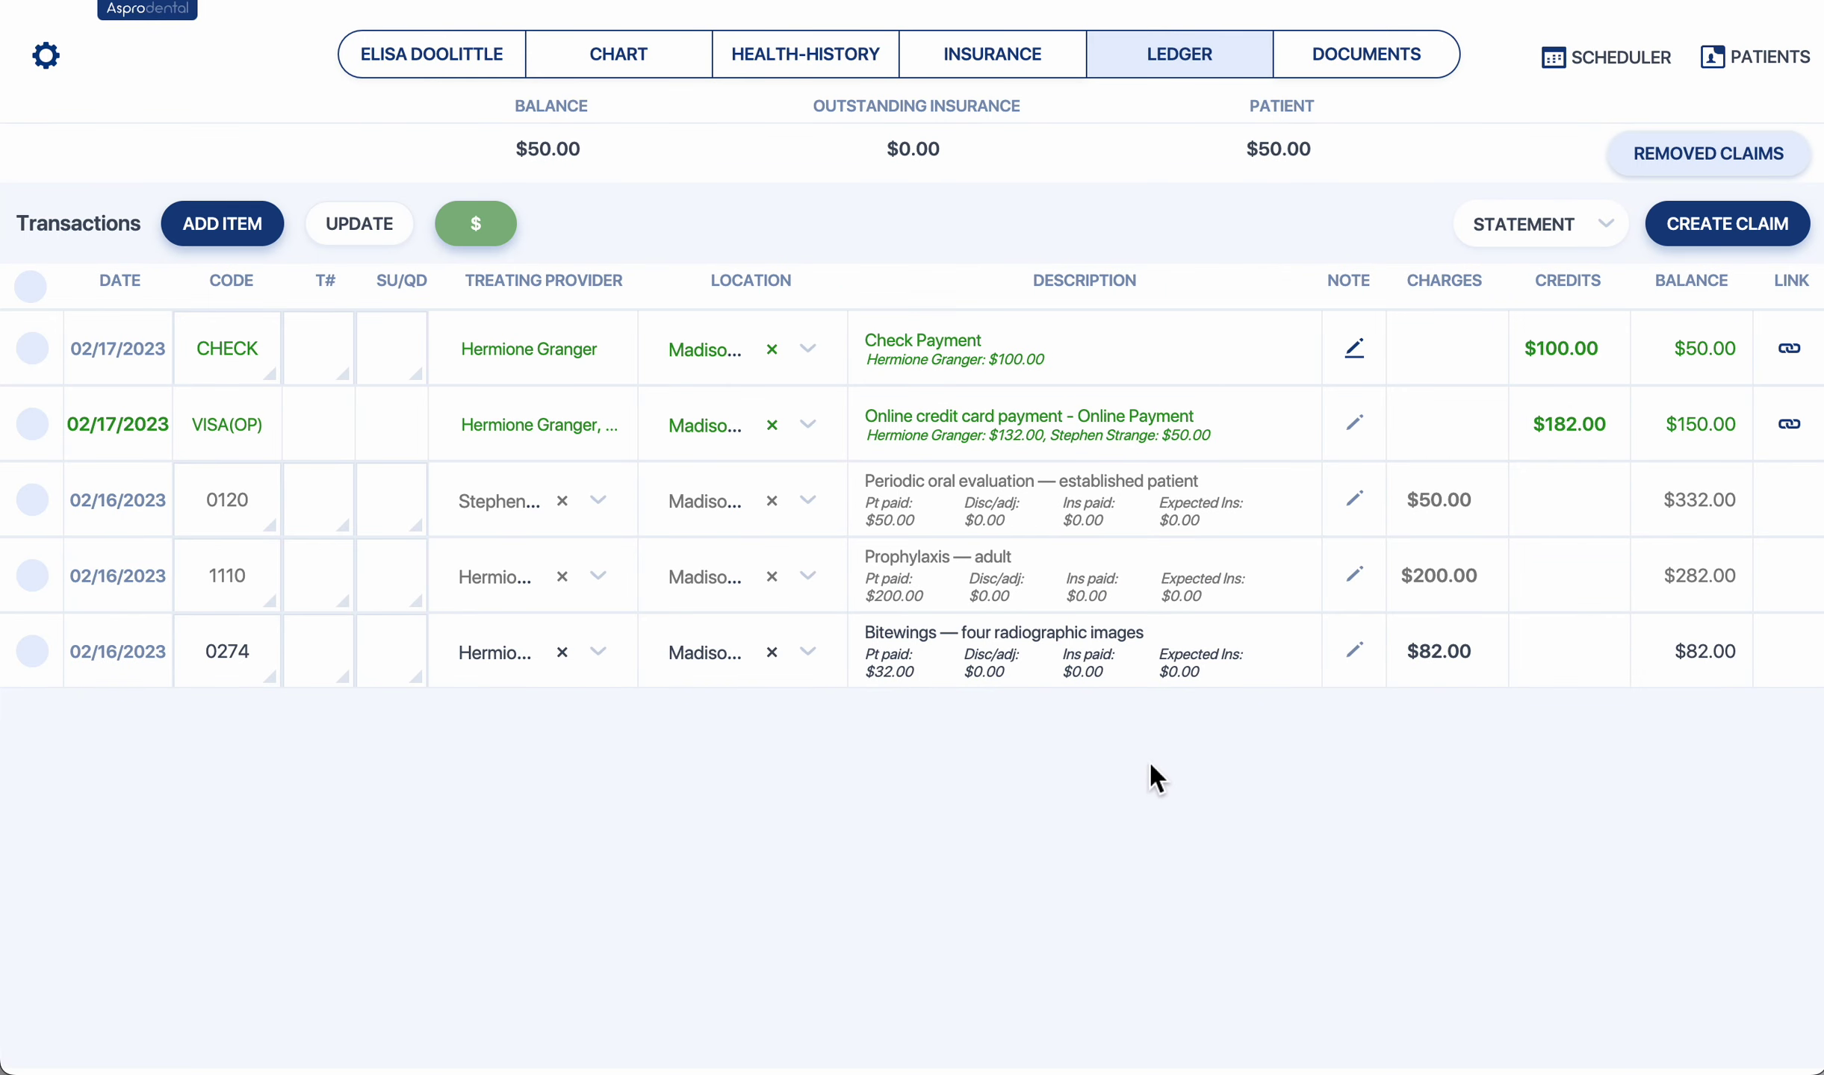
{"action": "left_click_drag", "start_coordinate": [1246, 148], "coordinate": [1318, 149]}
{"action": "left_click", "coordinate": [1472, 151]}
{"action": "left_click", "coordinate": [1531, 228]}
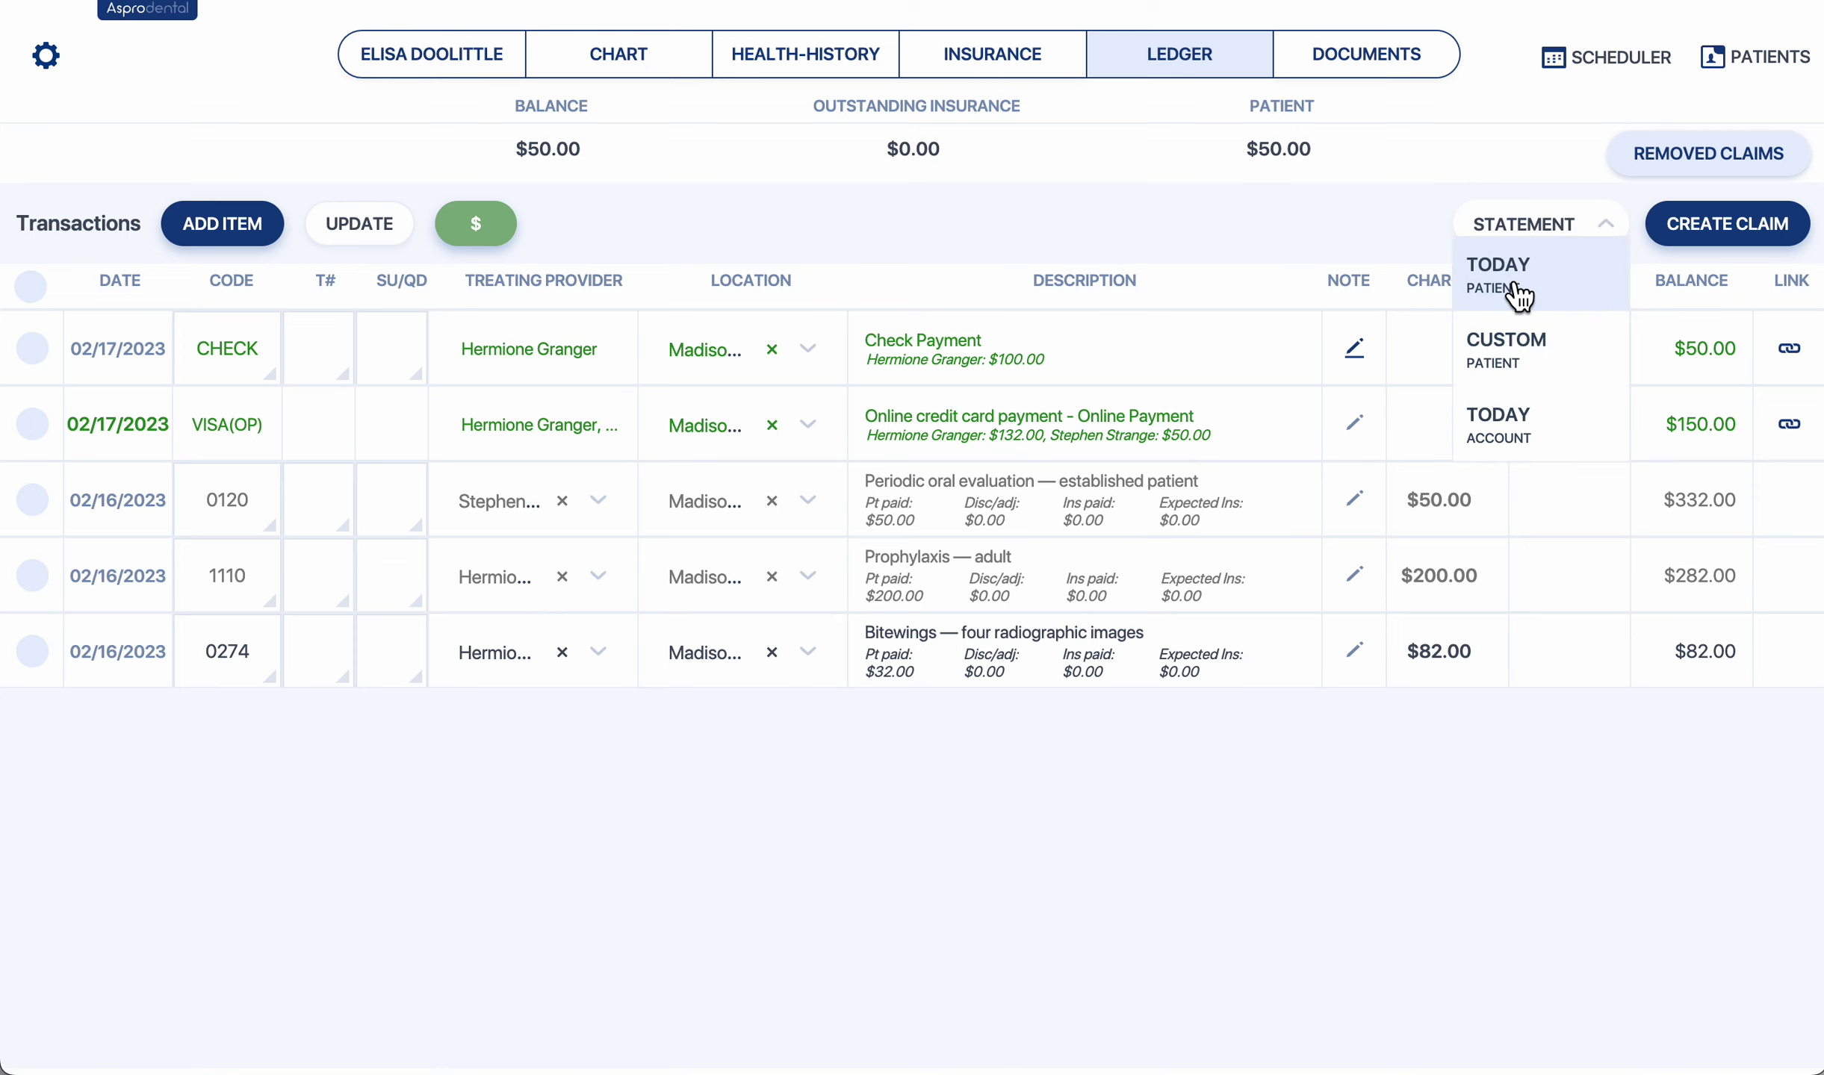
{"action": "left_click", "coordinate": [1568, 303]}
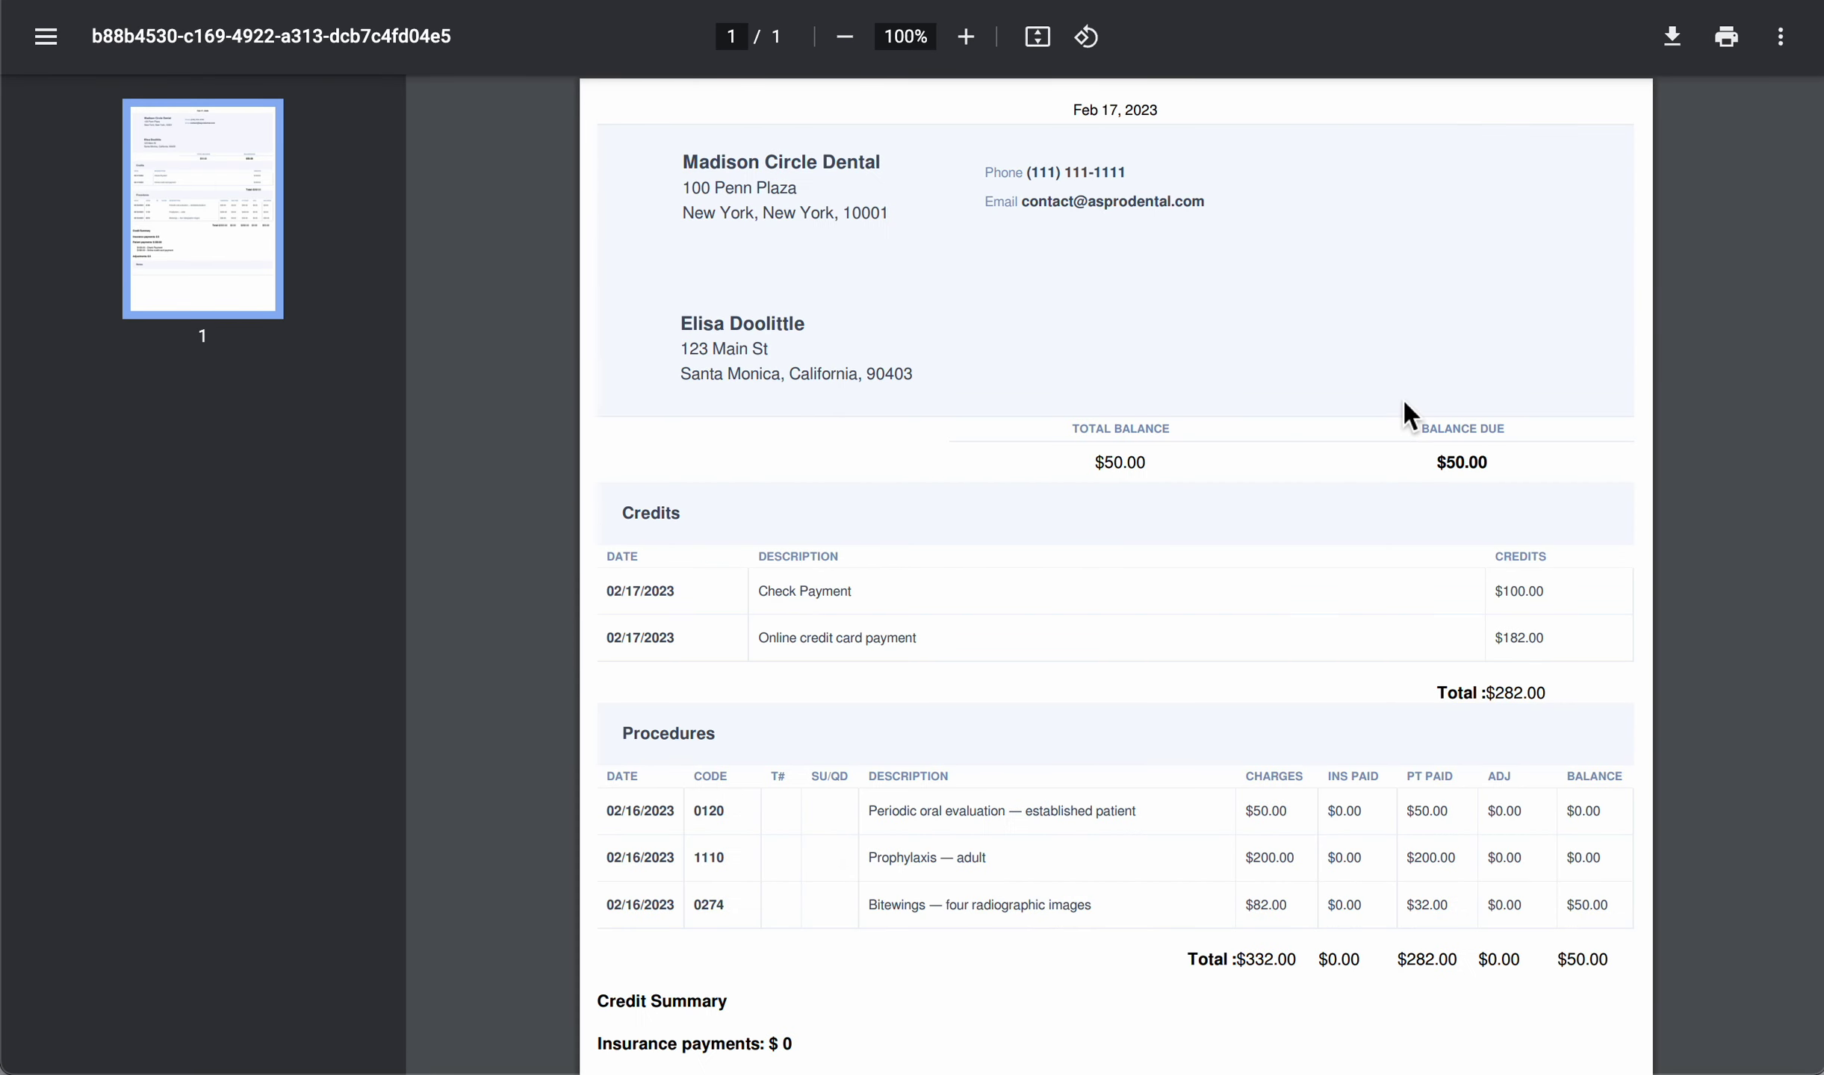
Create a custom patient statement including both payments and the three procedures.
{"action": "key", "text": "super+w"}
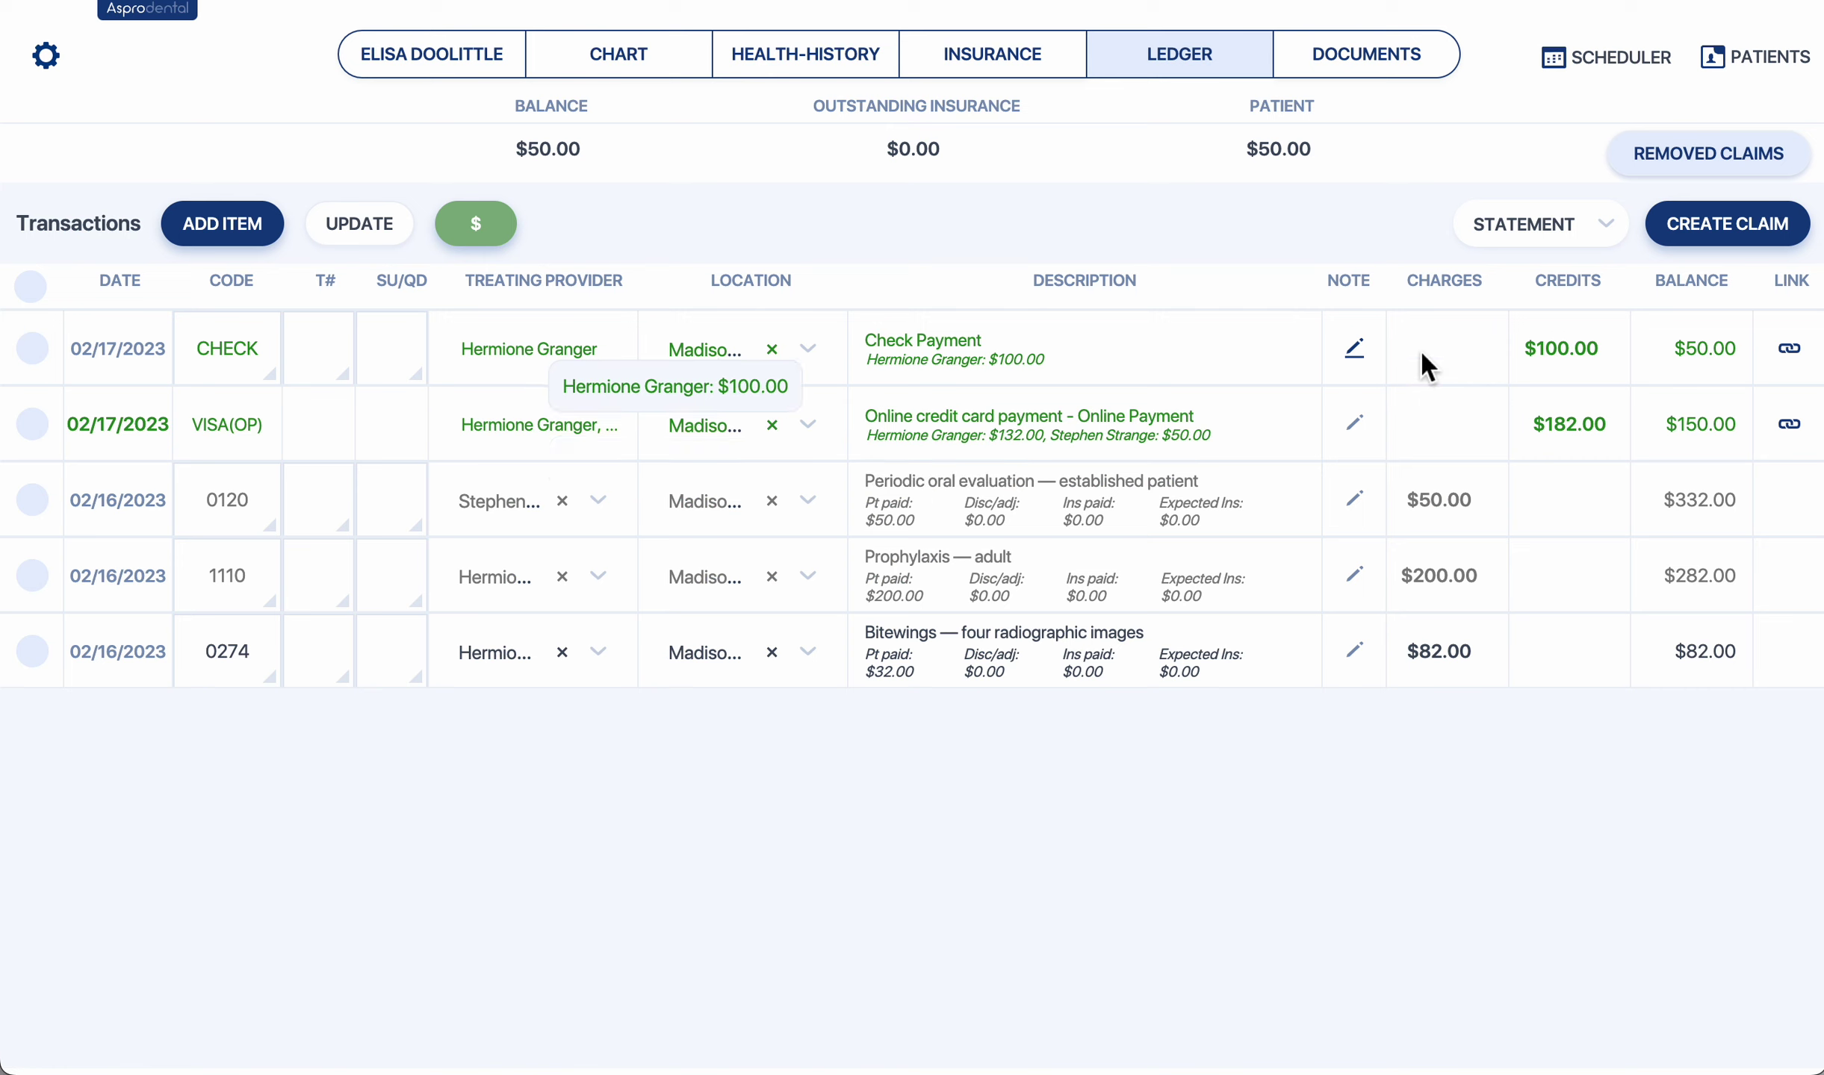
{"action": "left_click", "coordinate": [1519, 233]}
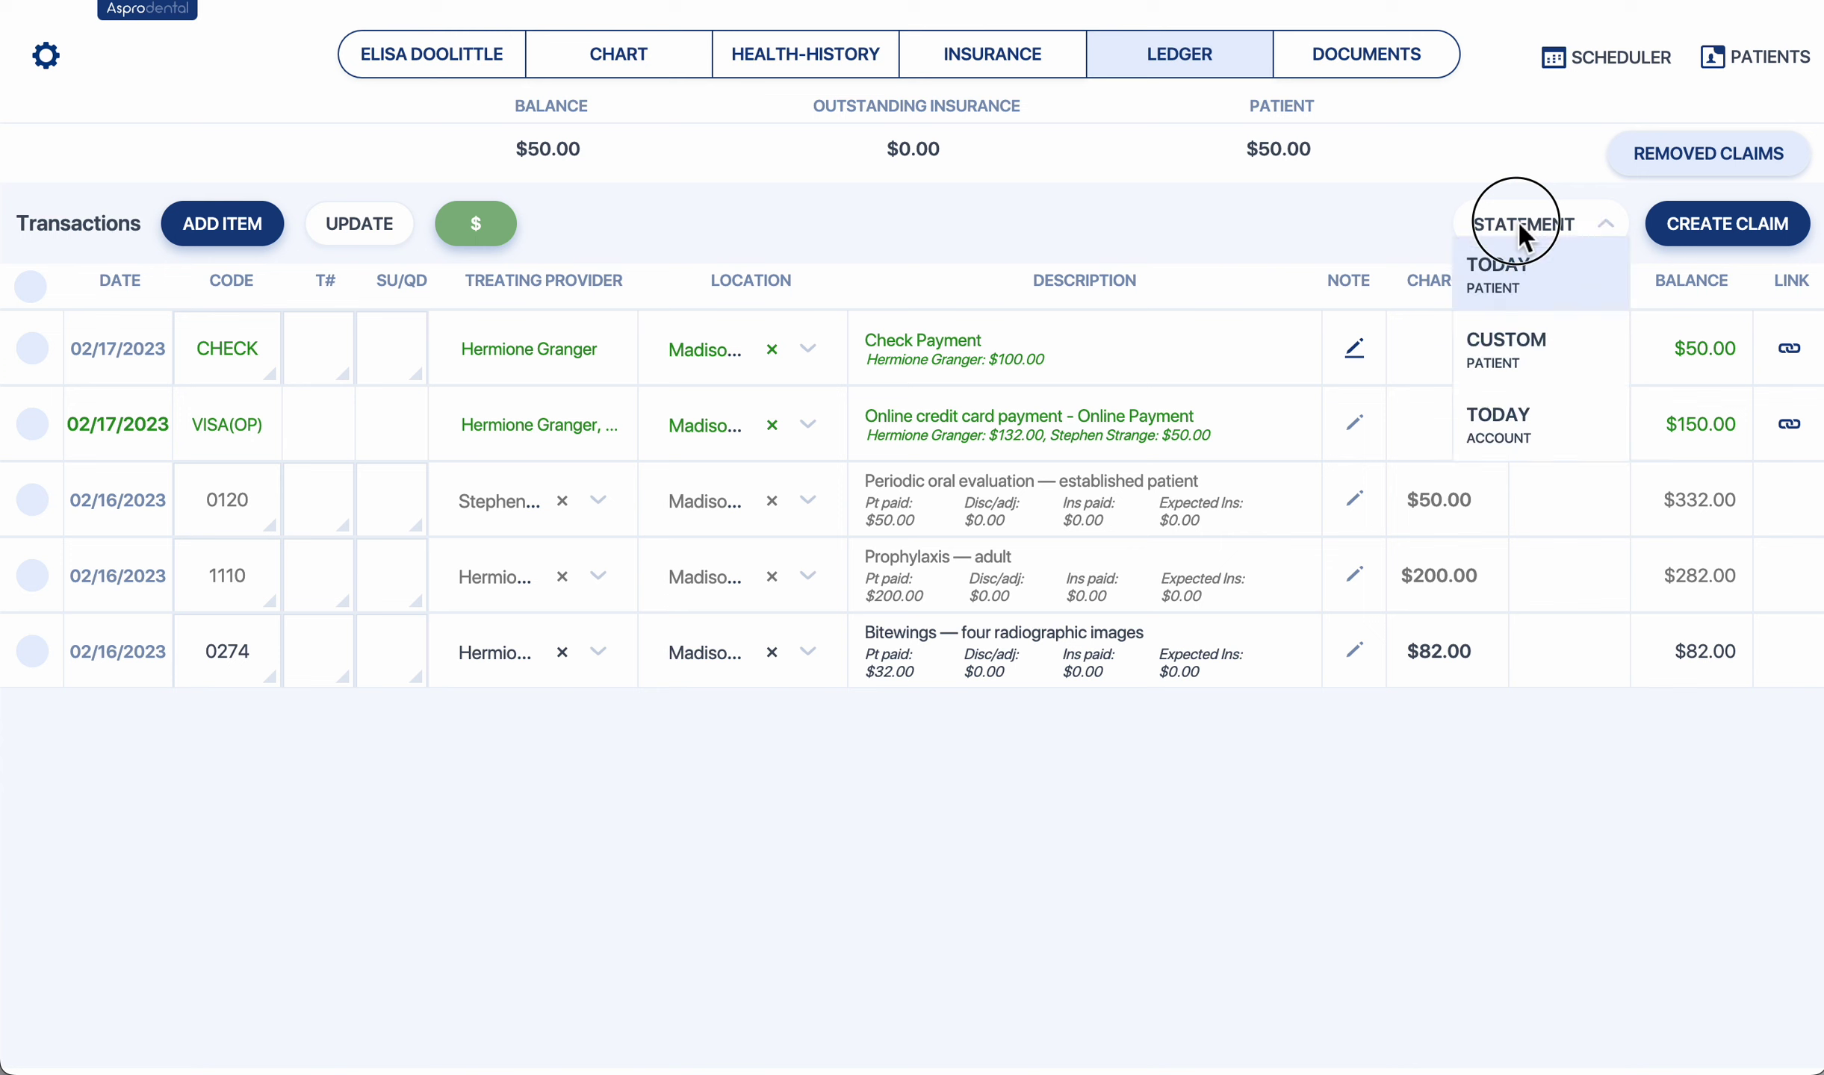
{"action": "left_click", "coordinate": [1536, 351]}
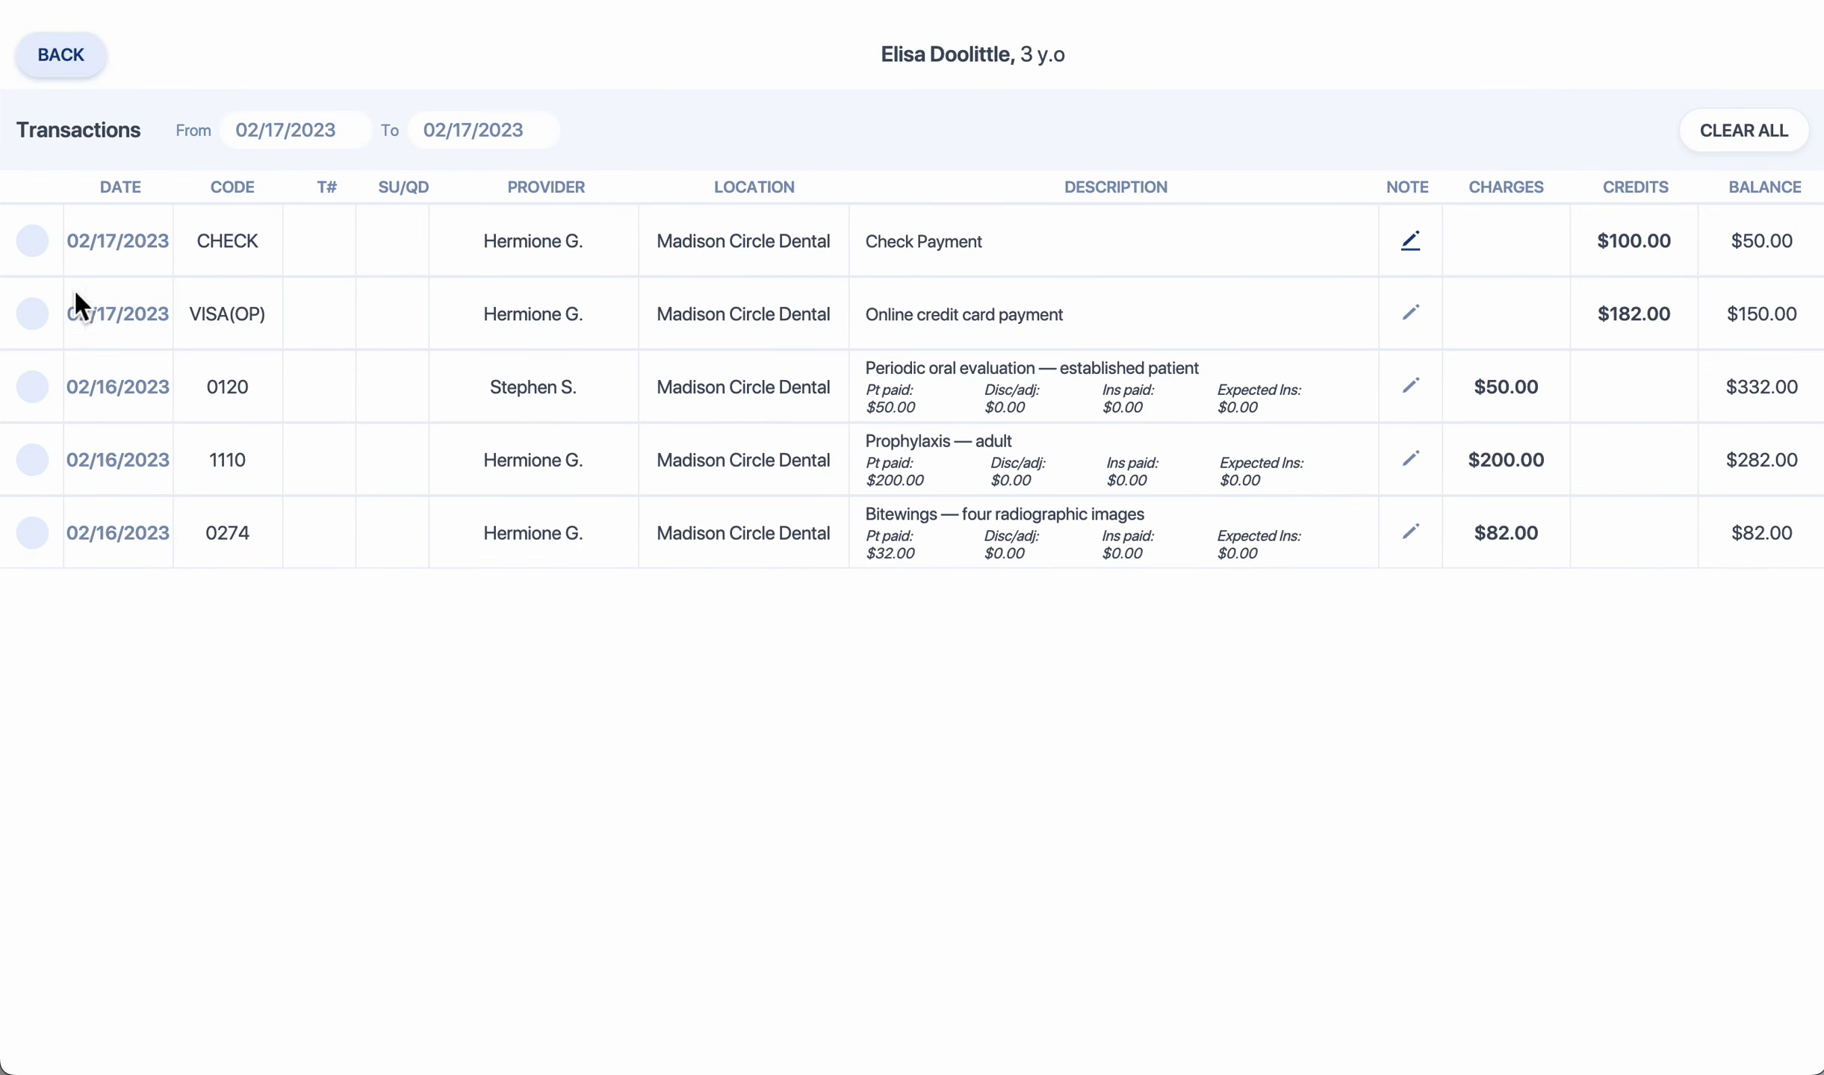
{"action": "left_click", "coordinate": [34, 239]}
{"action": "left_click", "coordinate": [38, 312]}
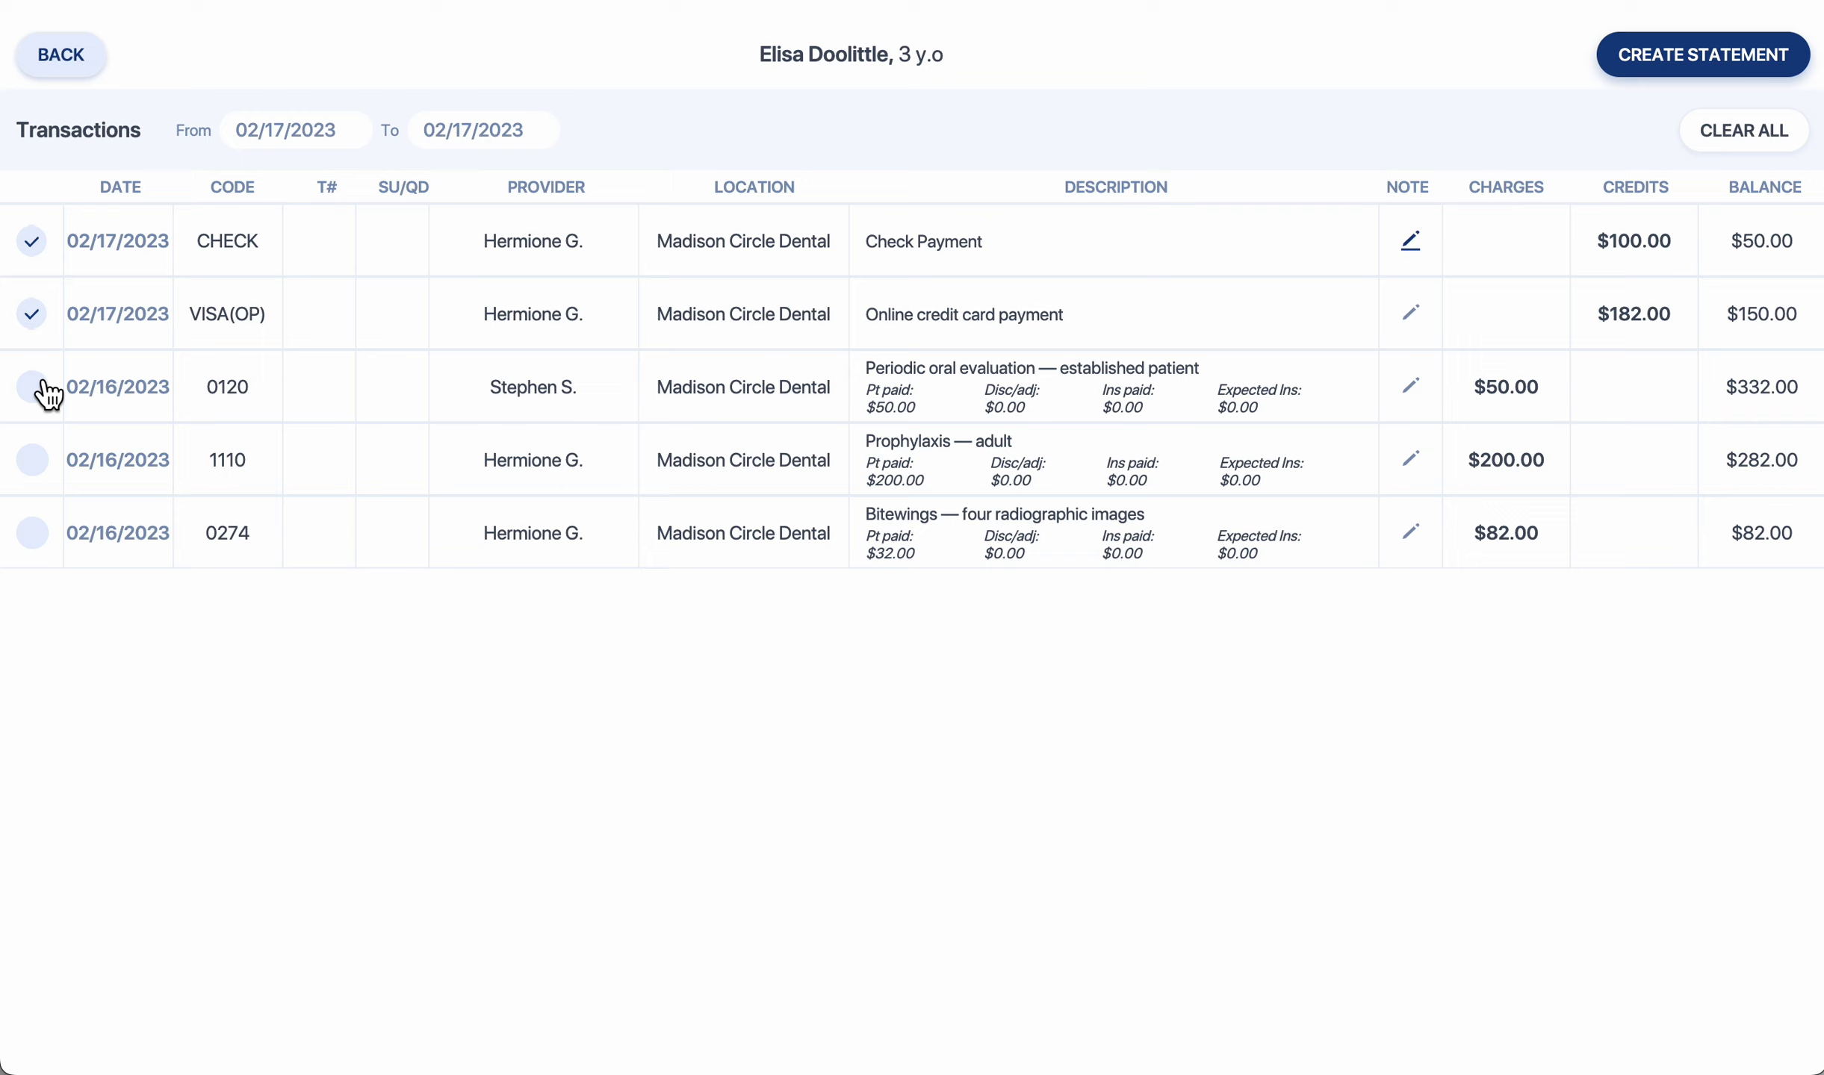
{"action": "left_click", "coordinate": [38, 388]}
{"action": "left_click", "coordinate": [37, 465]}
{"action": "left_click", "coordinate": [39, 539]}
{"action": "left_click", "coordinate": [1662, 67]}
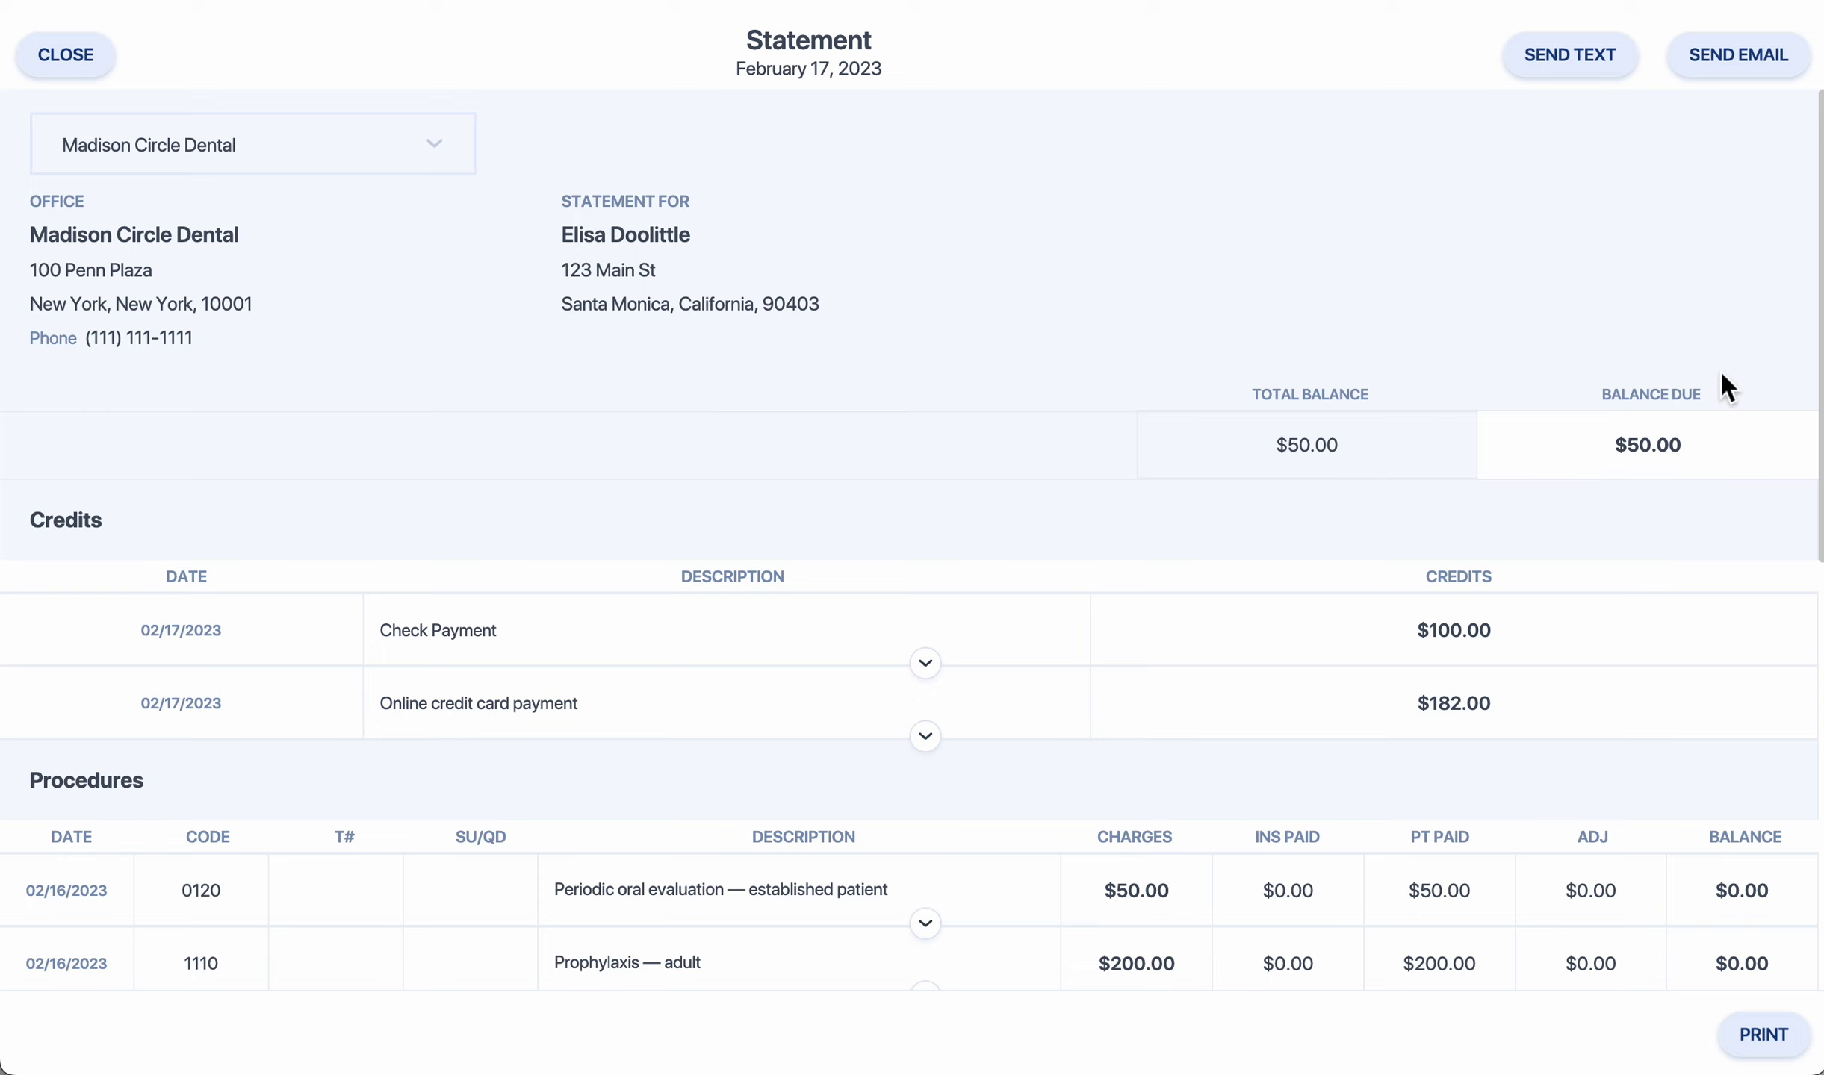
Print the custom statement to PDF and open the viewer's print options.
{"action": "scroll", "coordinate": [1722, 376], "scroll_direction": "down", "scroll_amount": 4}
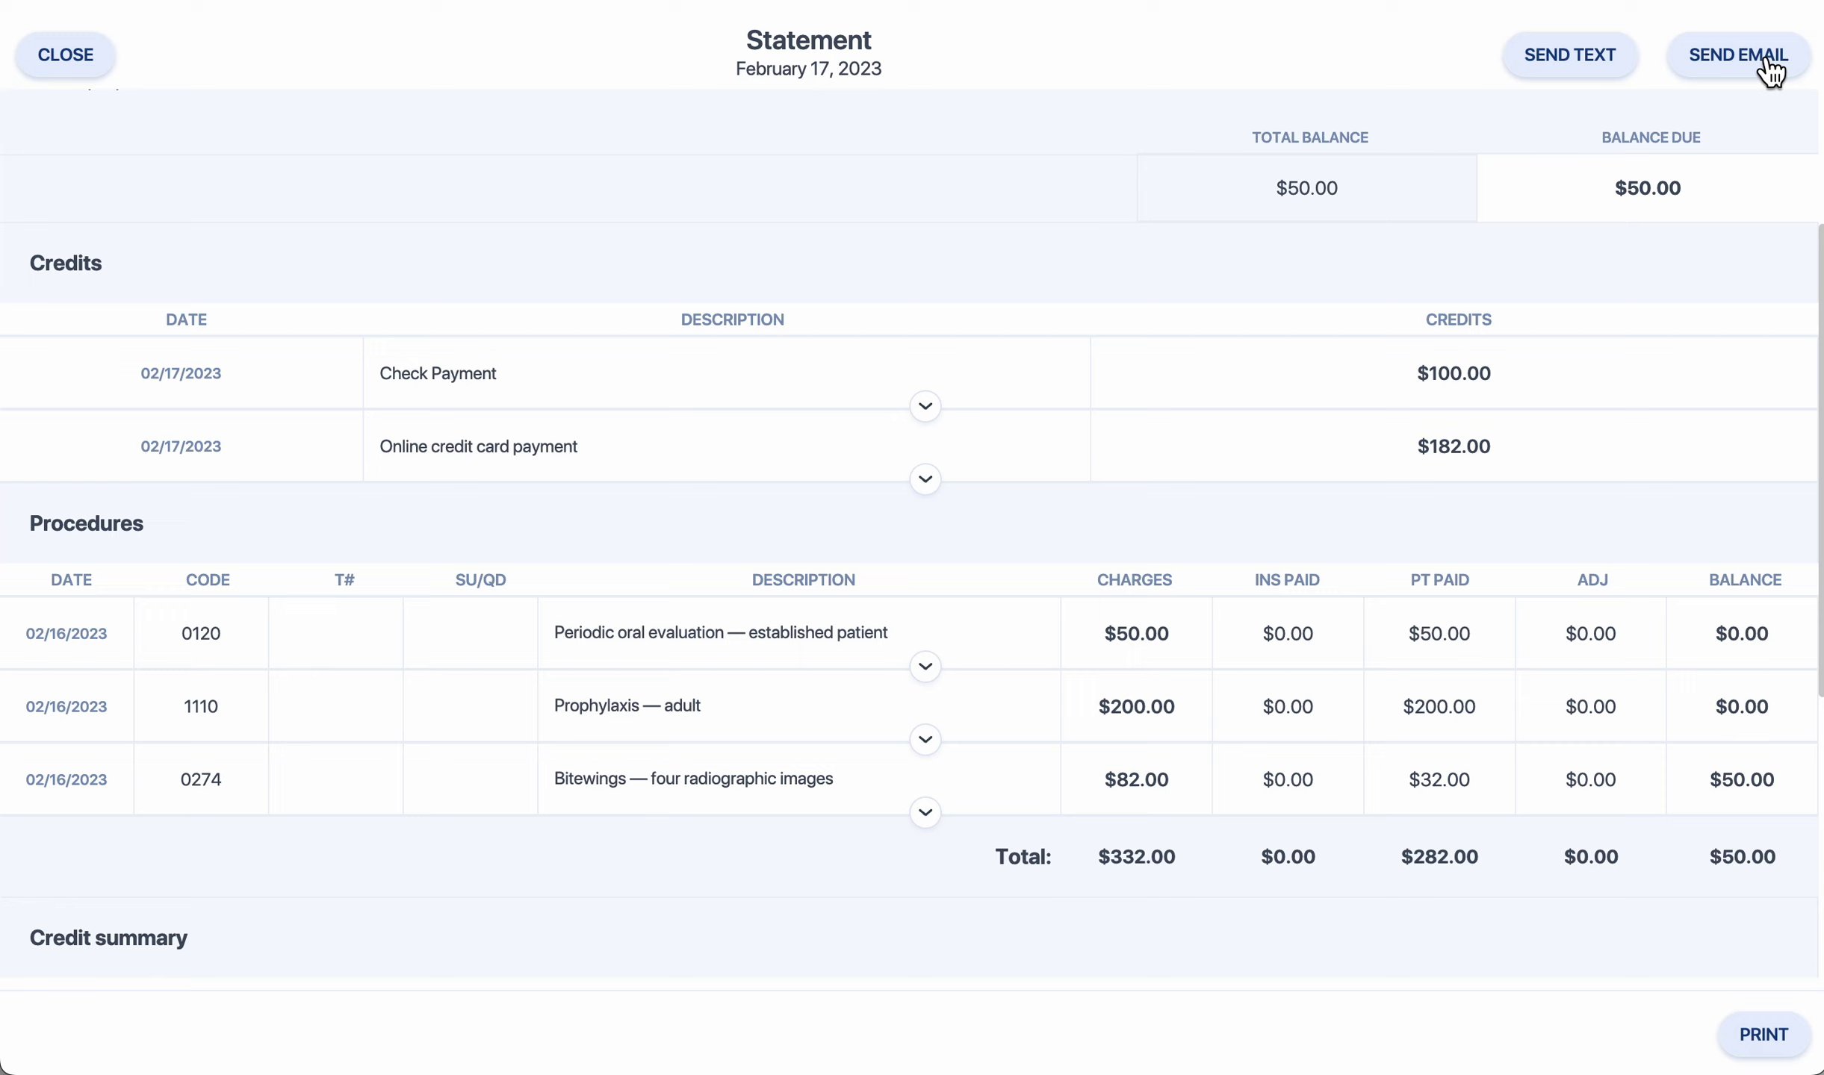
{"action": "left_click", "coordinate": [1785, 1058]}
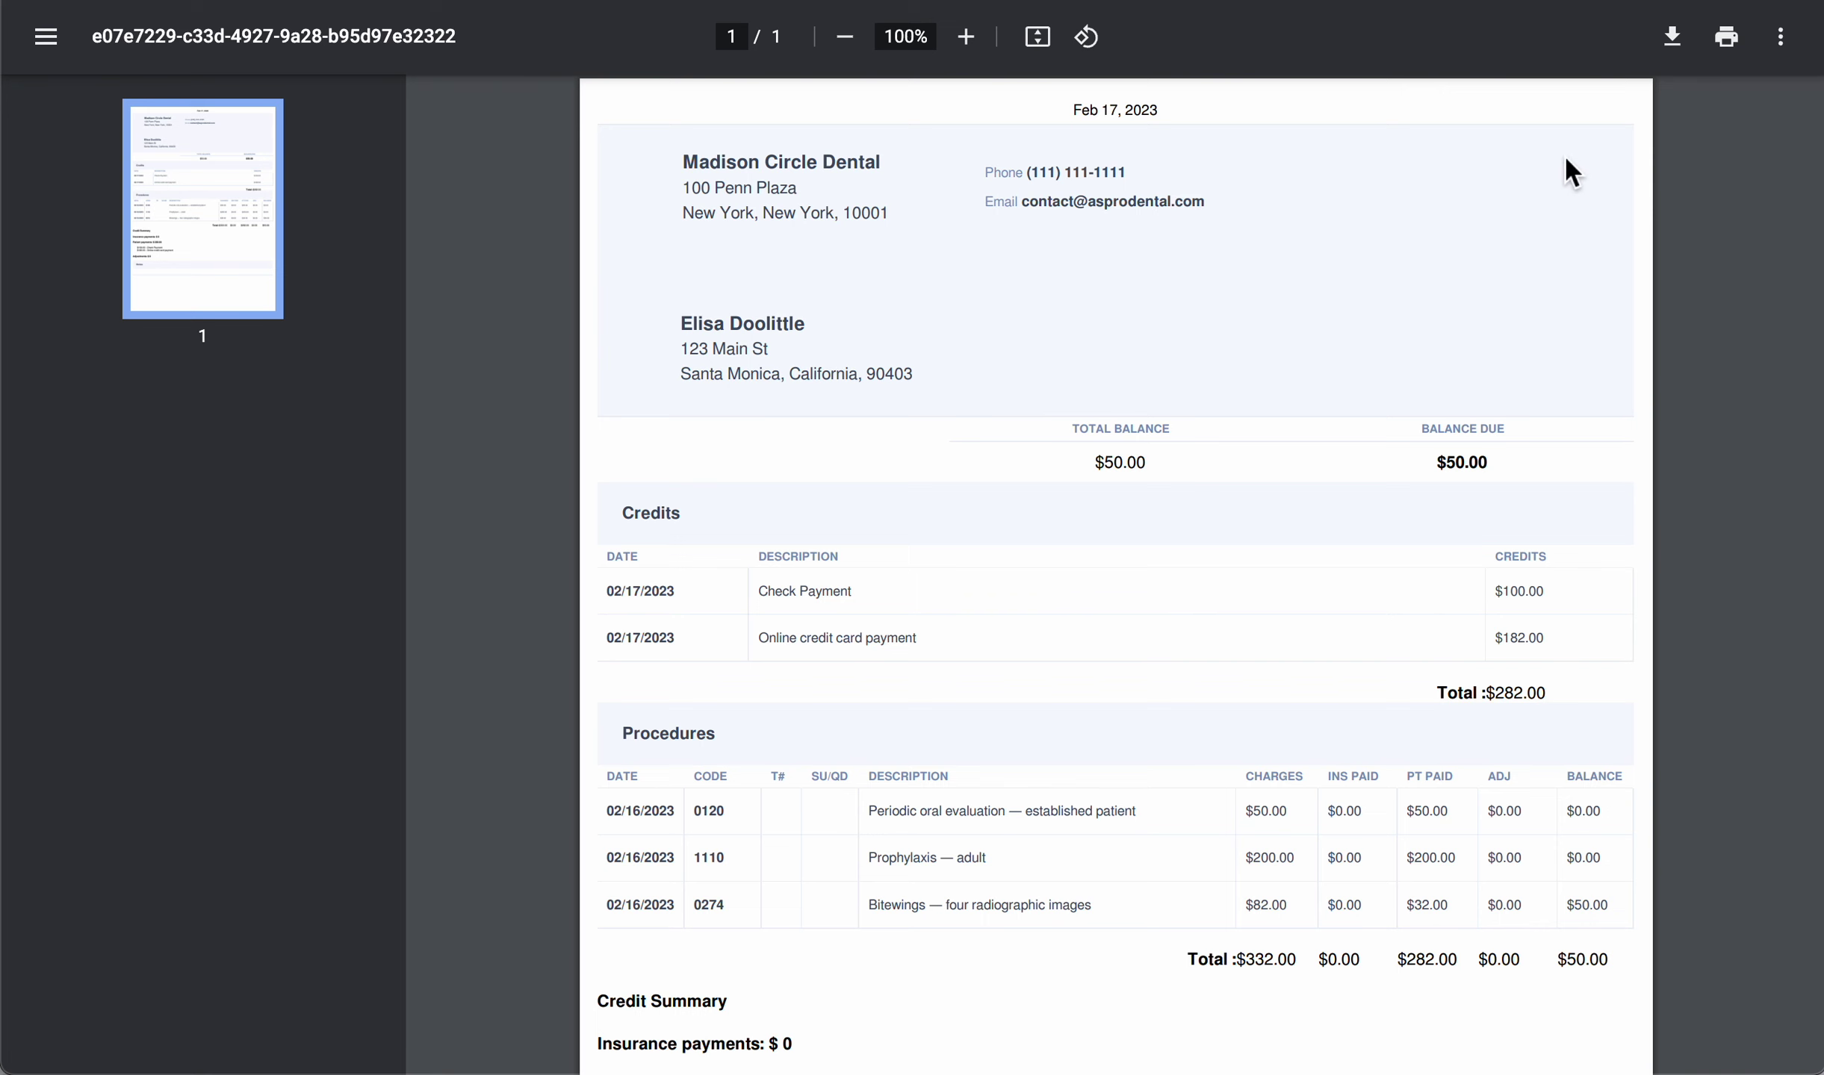
{"action": "left_click", "coordinate": [1725, 47]}
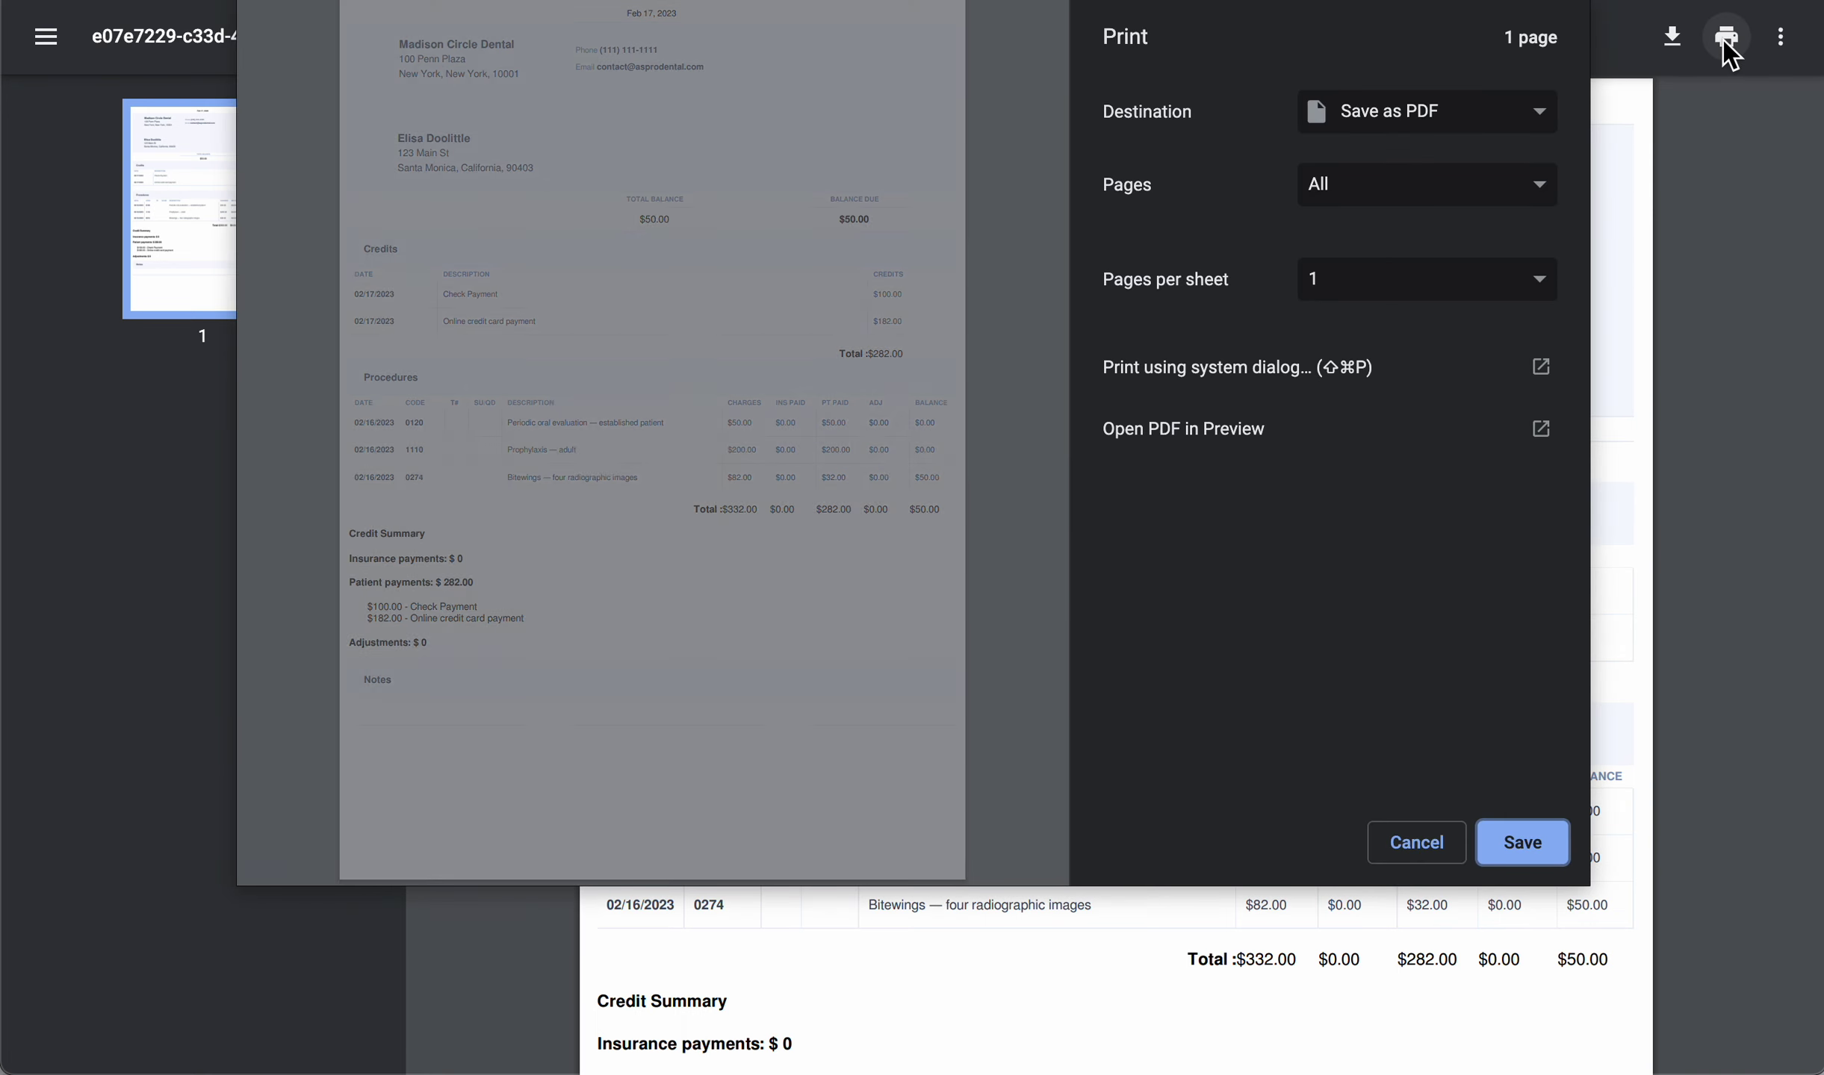